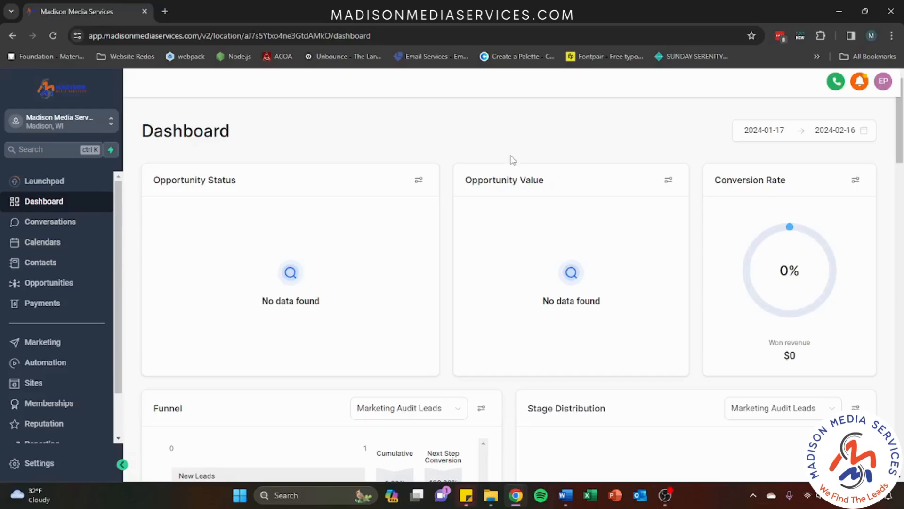
- Open the Tutorial folder in the Websites area of Sites
left_click(59, 389)
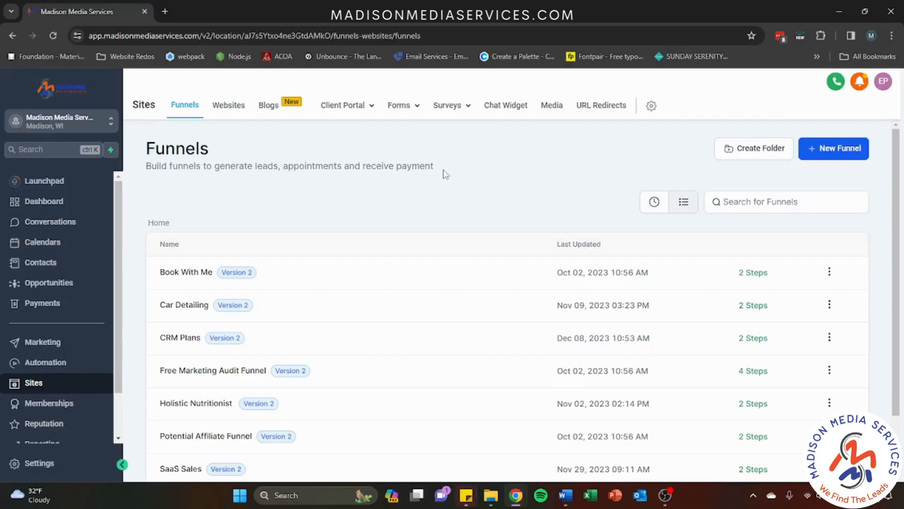
left_click(239, 116)
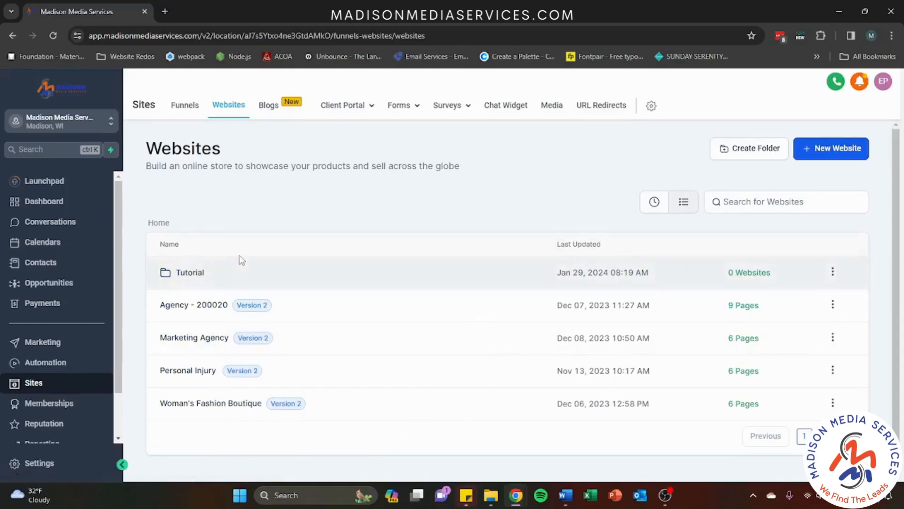
left_click(190, 273)
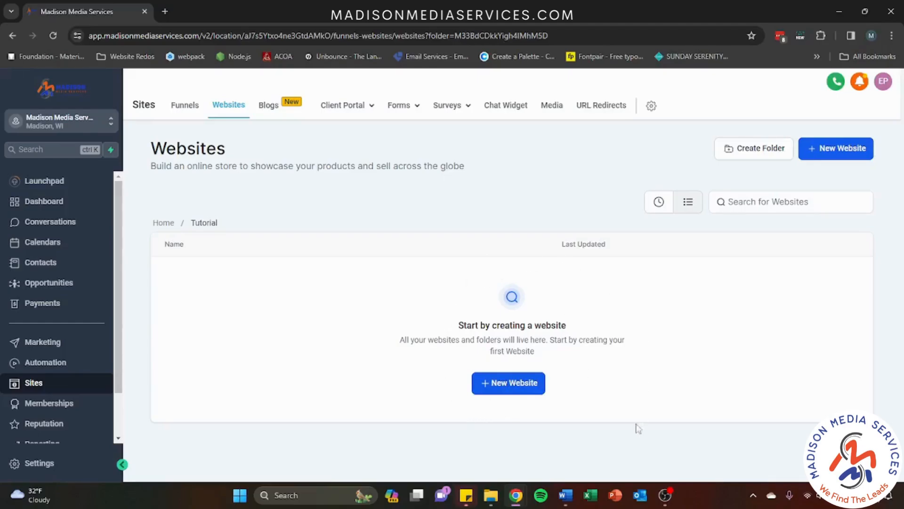
- Start a new website from templates and browse the website designs in the template library
left_click(497, 387)
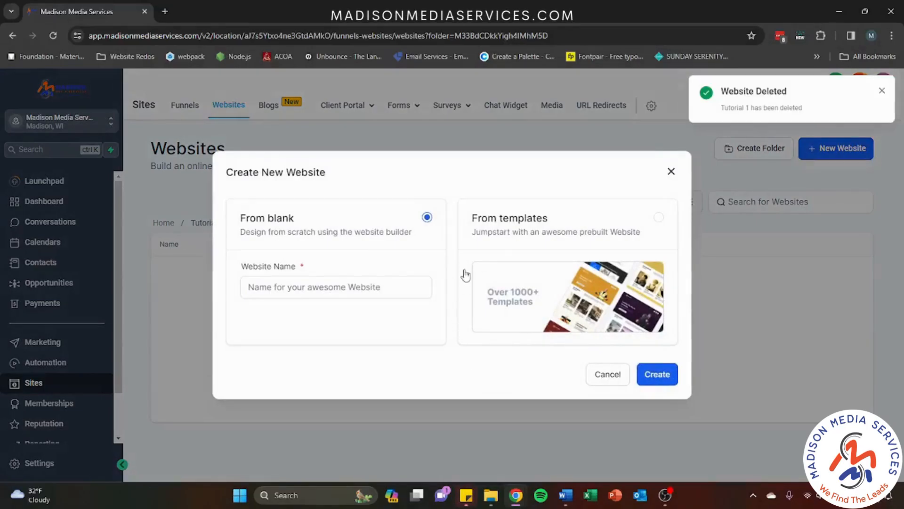
left_click(491, 236)
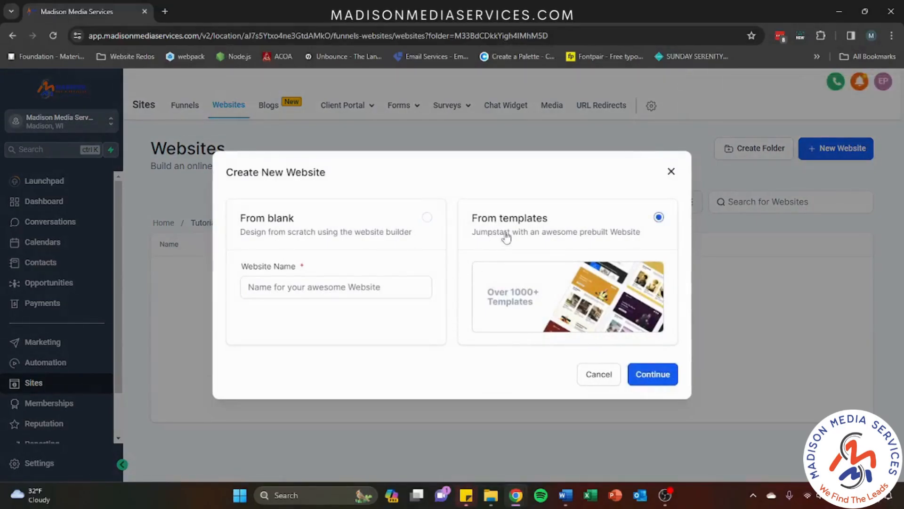
left_click(653, 374)
scroll(292, 254, "down", 4)
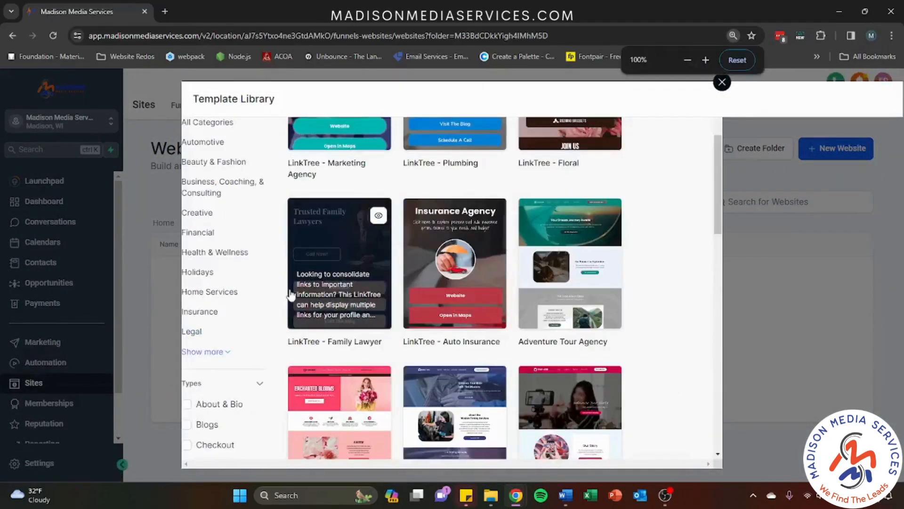
scroll(233, 302, "up", 2)
scroll(233, 303, "up", 2)
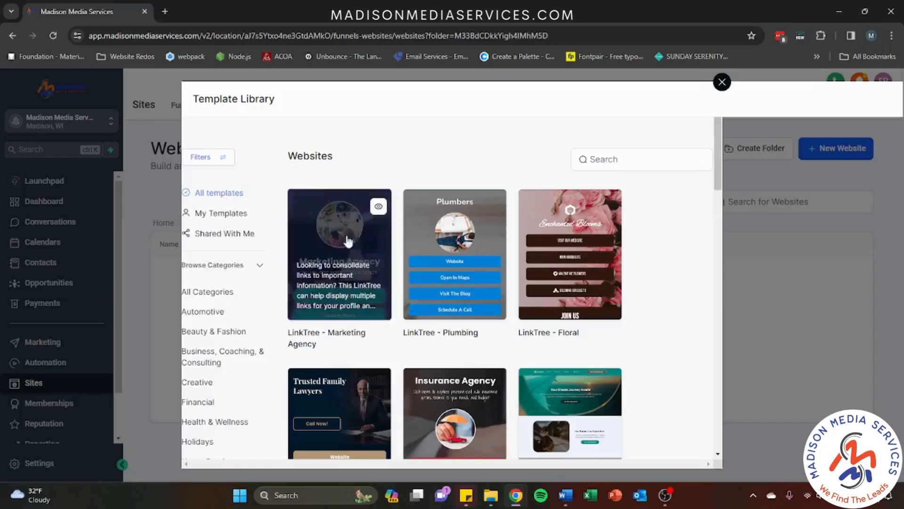
- Preview the LinkTree - Floral template down to its social media footer and return to the template library
mouse_move(599, 202)
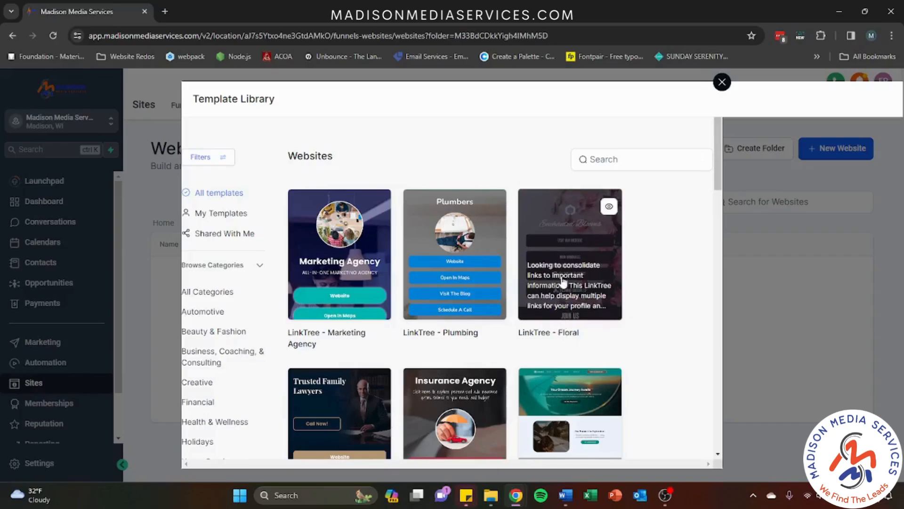
left_click(608, 207)
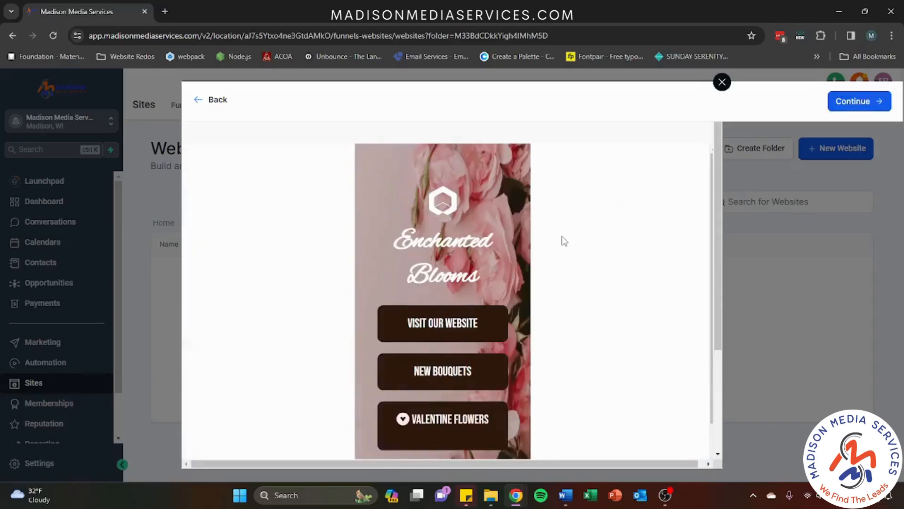
scroll(564, 241, "down", 6)
scroll(564, 241, "up", 3)
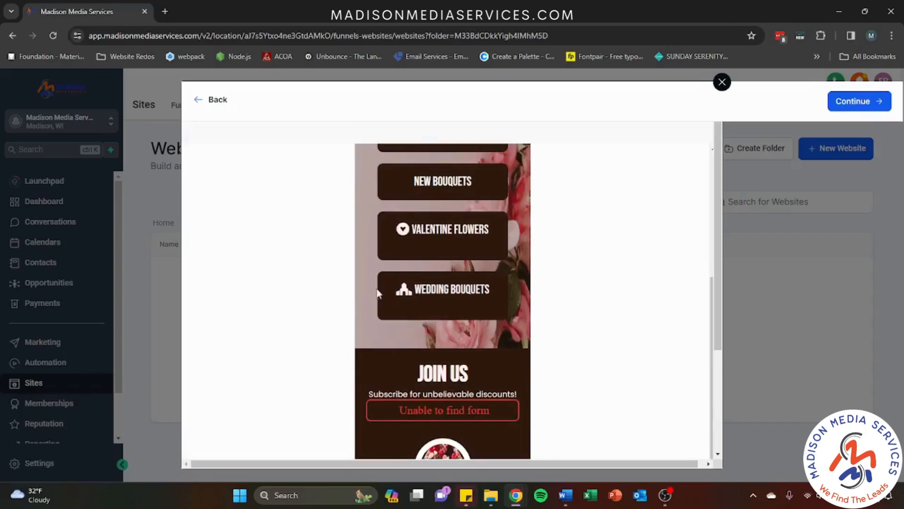
scroll(428, 333, "up", 4)
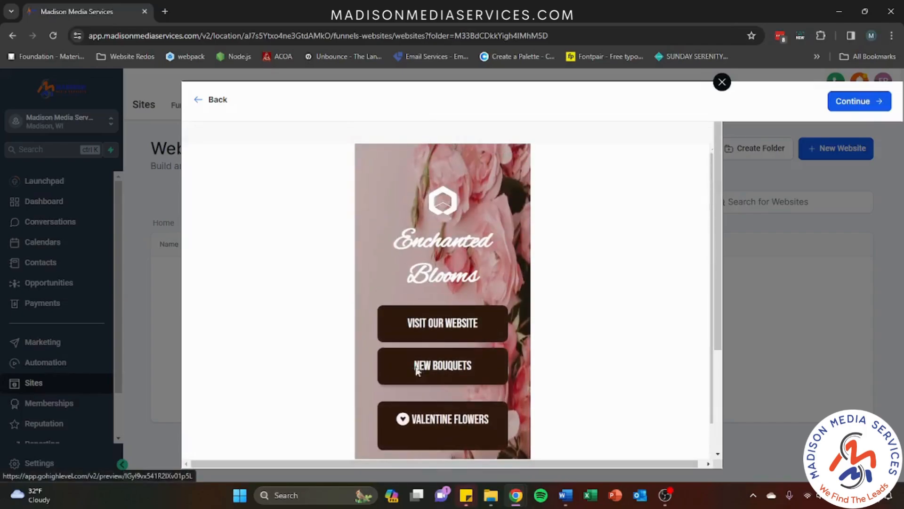
scroll(415, 330, "down", 3)
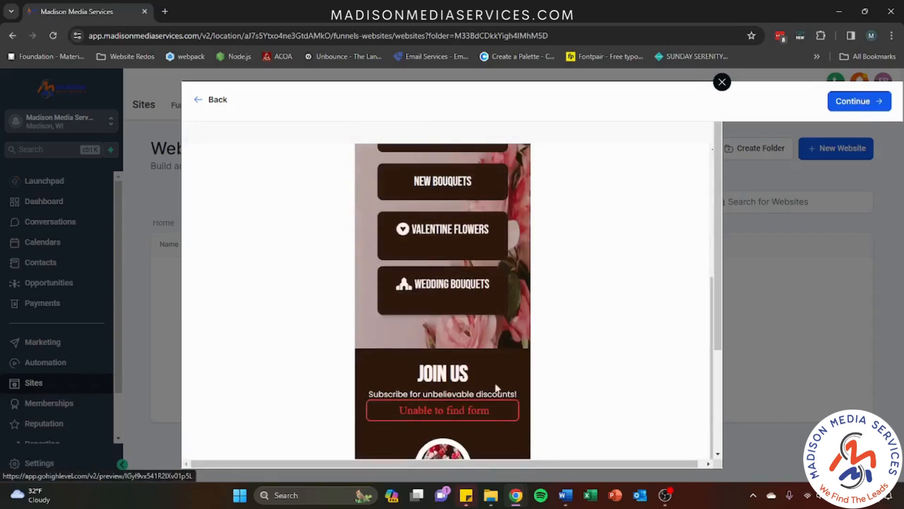
scroll(570, 396, "down", 3)
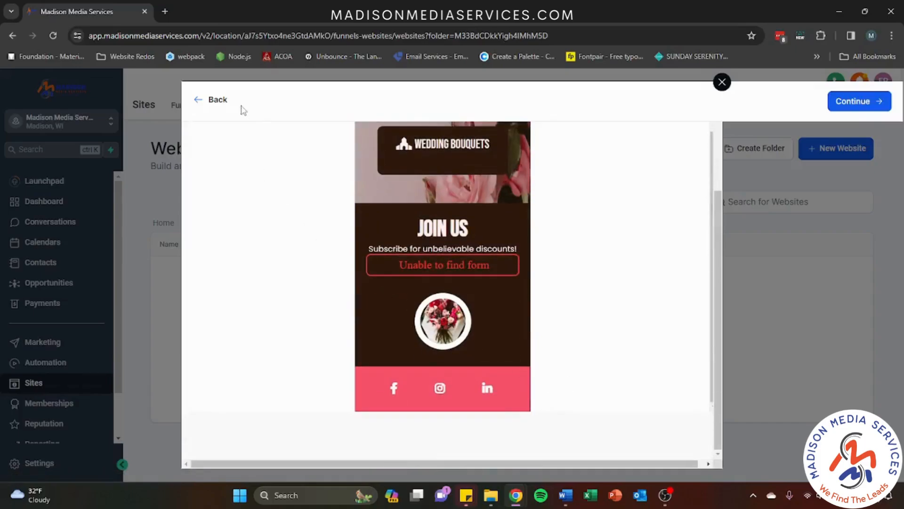
left_click(223, 103)
- Preview the full Car Window Tinting template and continue with it as the basis for the new website
scroll(409, 244, "down", 10)
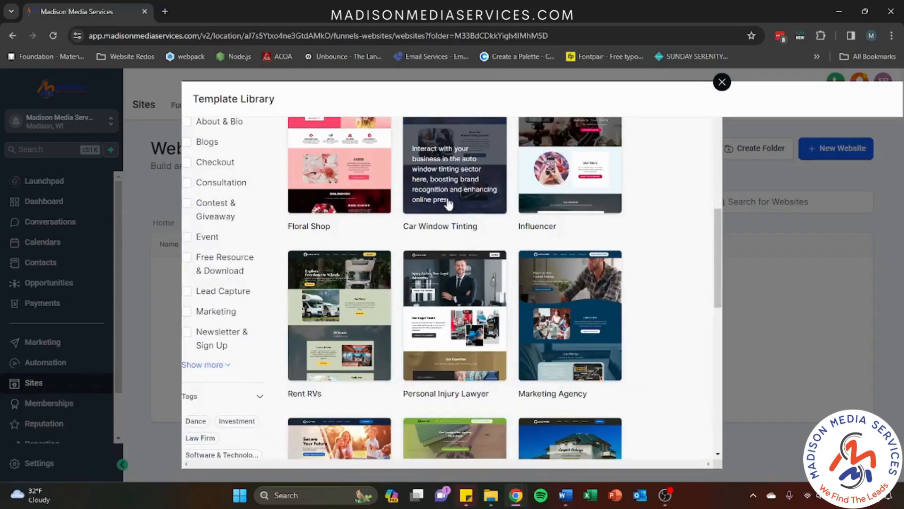
scroll(449, 203, "up", 2)
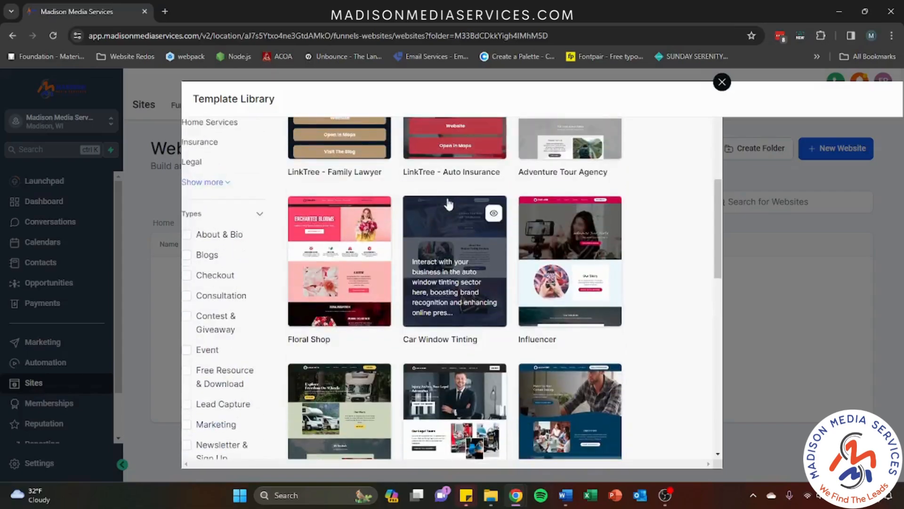
left_click(494, 212)
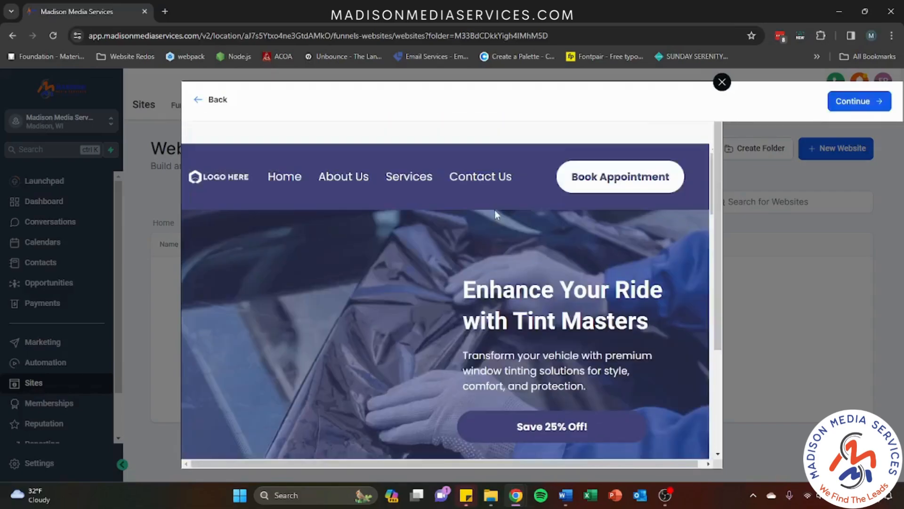
scroll(212, 216, "down", 8)
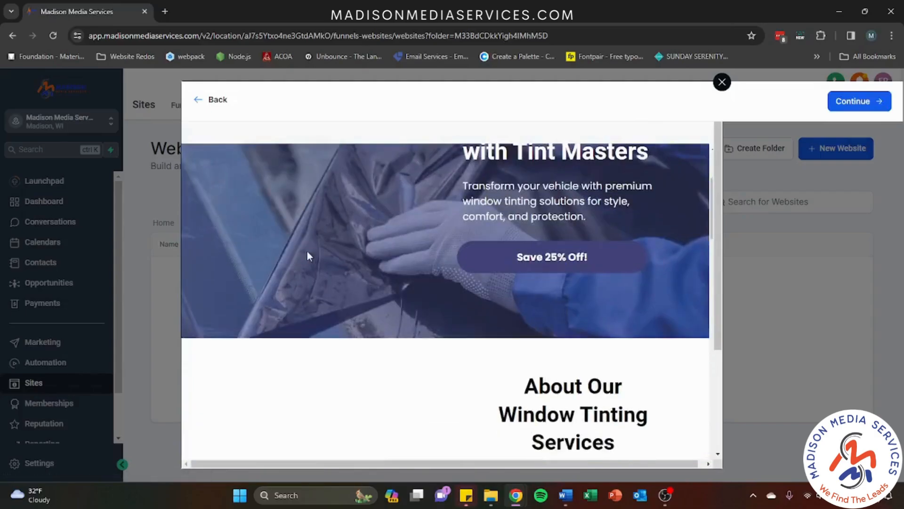
scroll(310, 254, "down", 10)
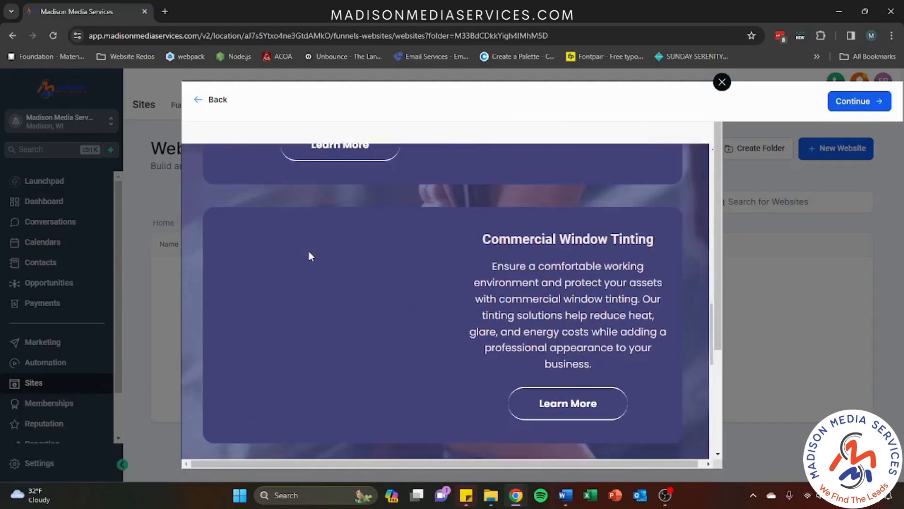
scroll(310, 255, "down", 10)
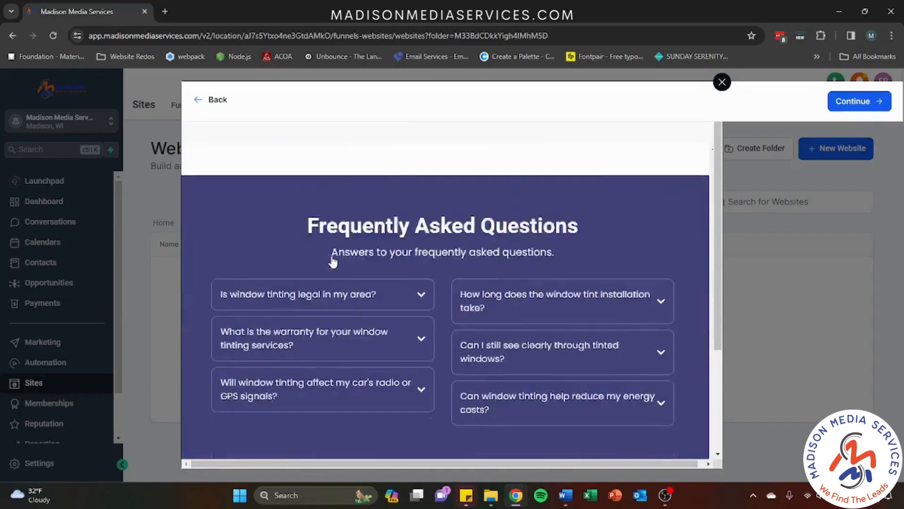
scroll(333, 259, "up", 8)
scroll(333, 260, "up", 15)
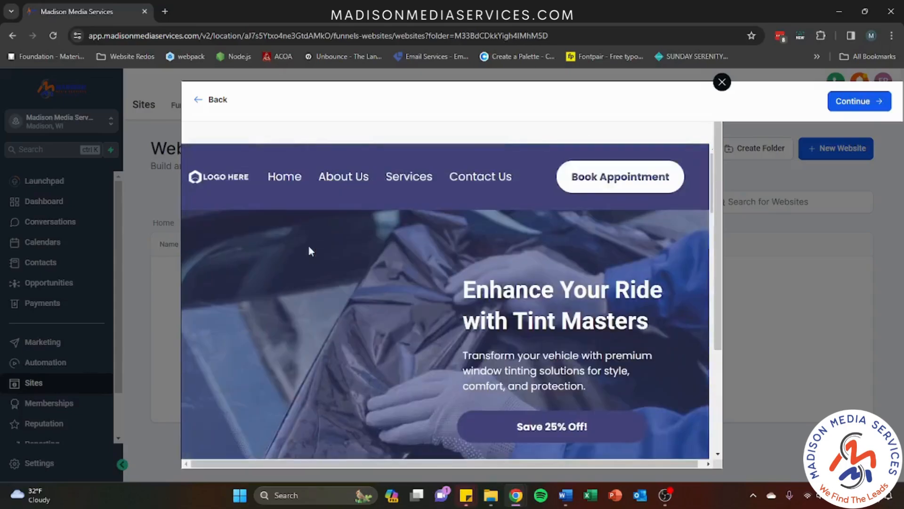
left_click(850, 102)
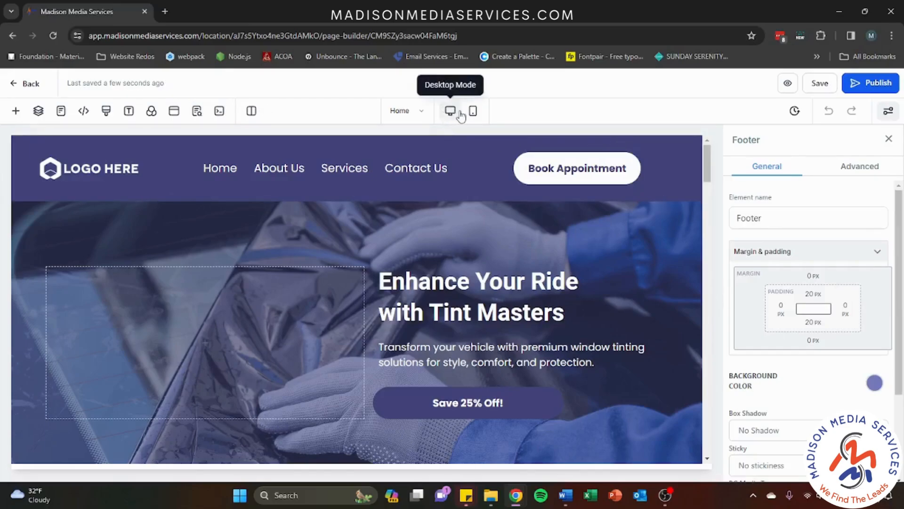
- Look through the list of the website's main pages and close it
left_click(420, 113)
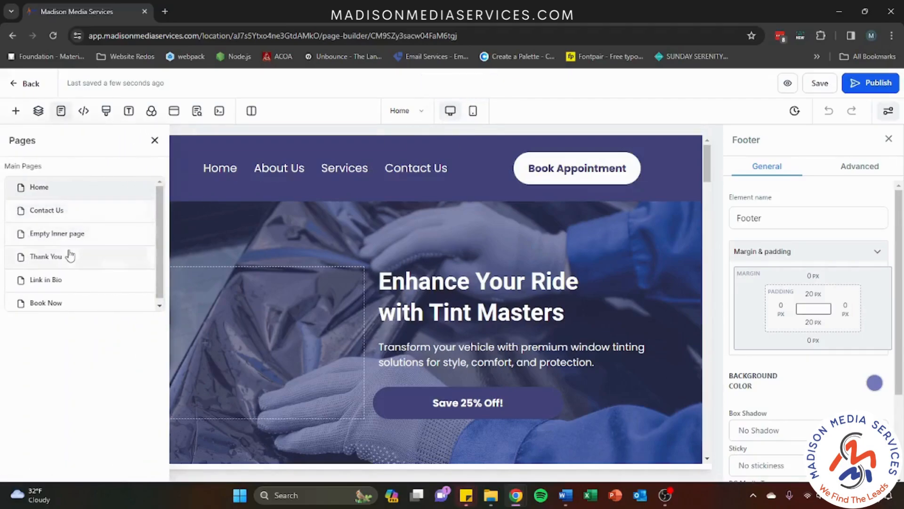
left_click(155, 140)
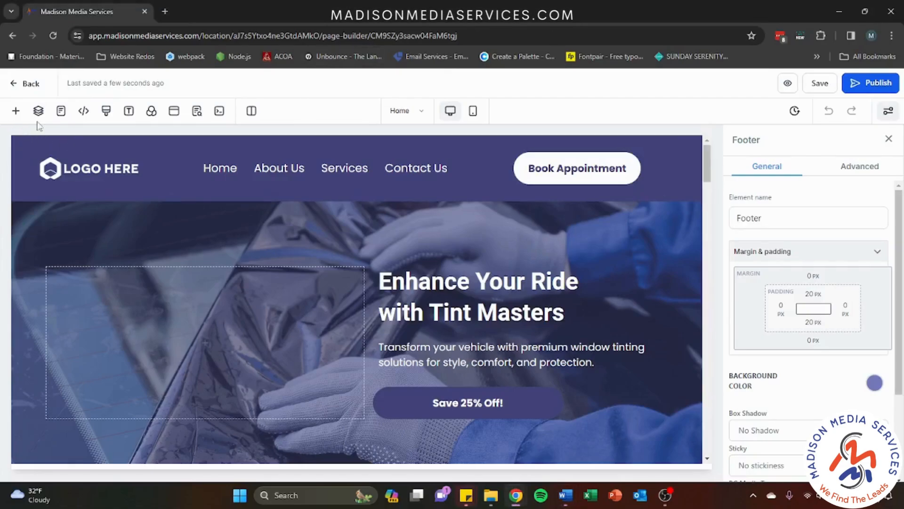
- Examine the elements that can be added to the page, from the Text group through Order Elements
left_click(13, 113)
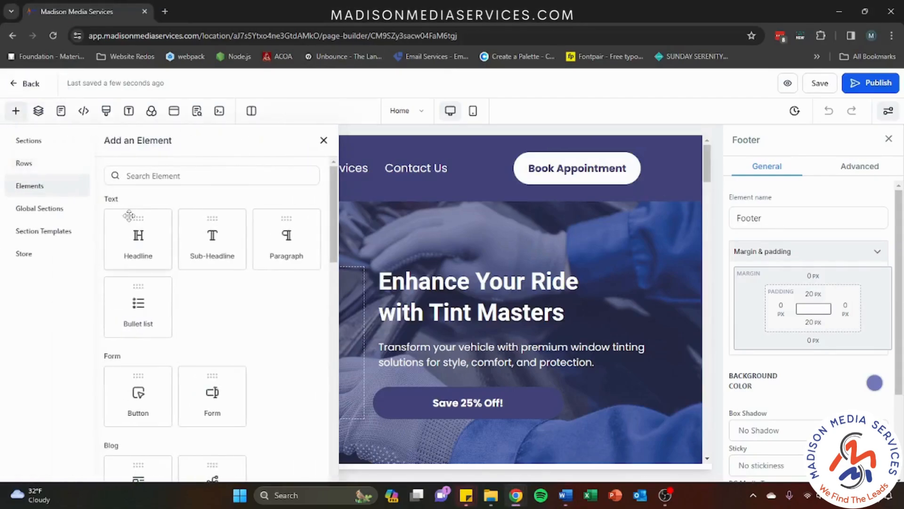
scroll(199, 248, "down", 1)
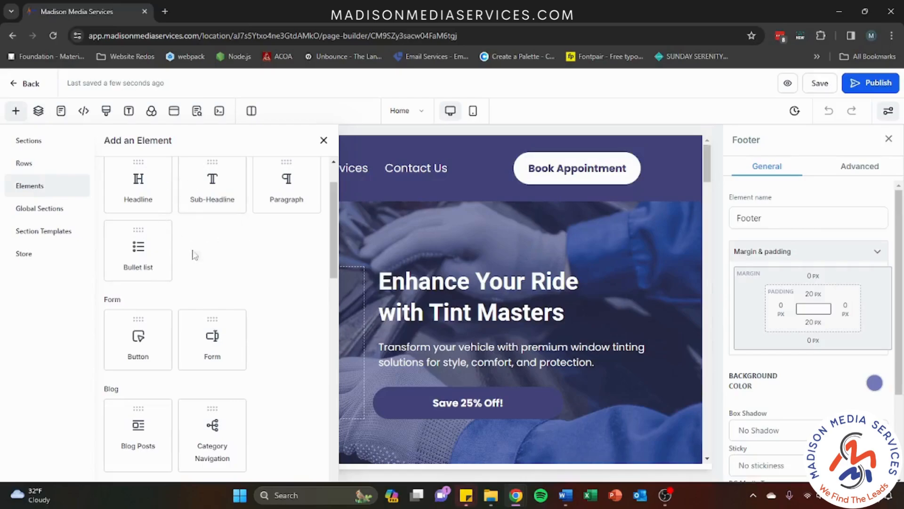
scroll(141, 269, "down", 3)
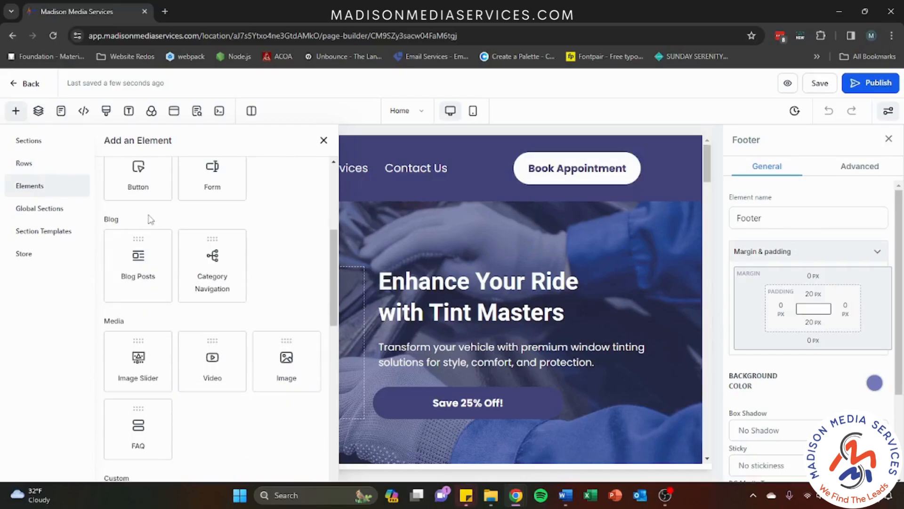
scroll(160, 226, "up", 1)
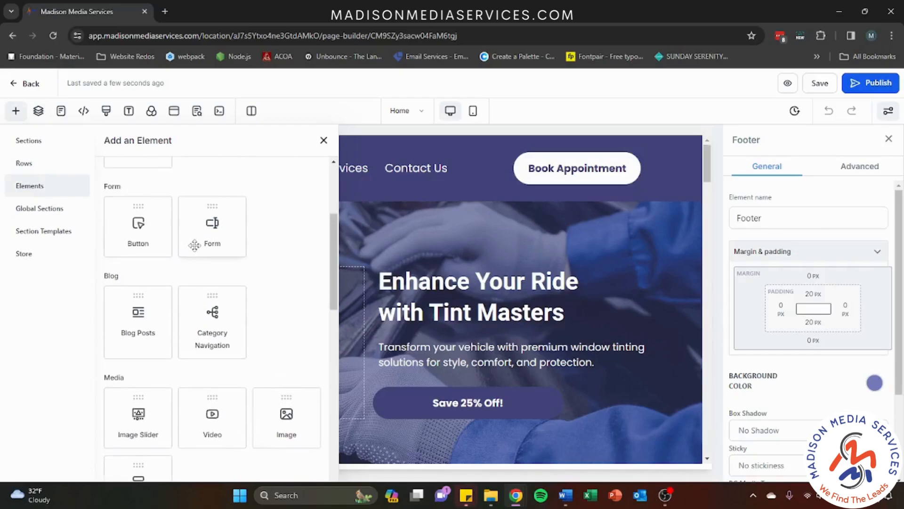
scroll(194, 243, "down", 2)
scroll(174, 242, "down", 4)
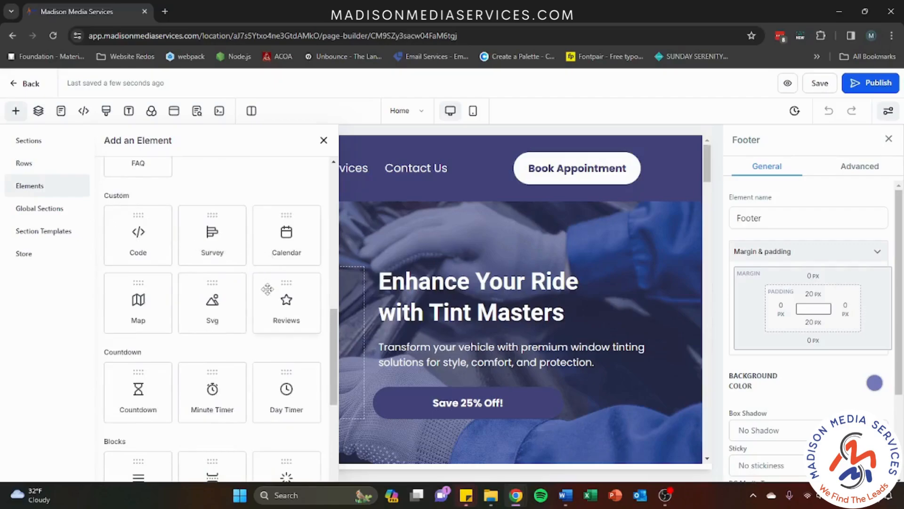
scroll(267, 231, "down", 3)
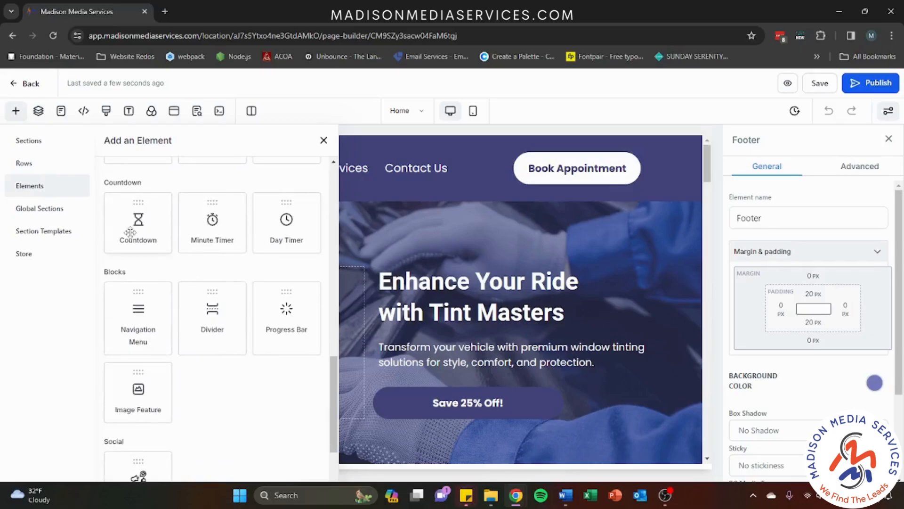
scroll(116, 314, "down", 2)
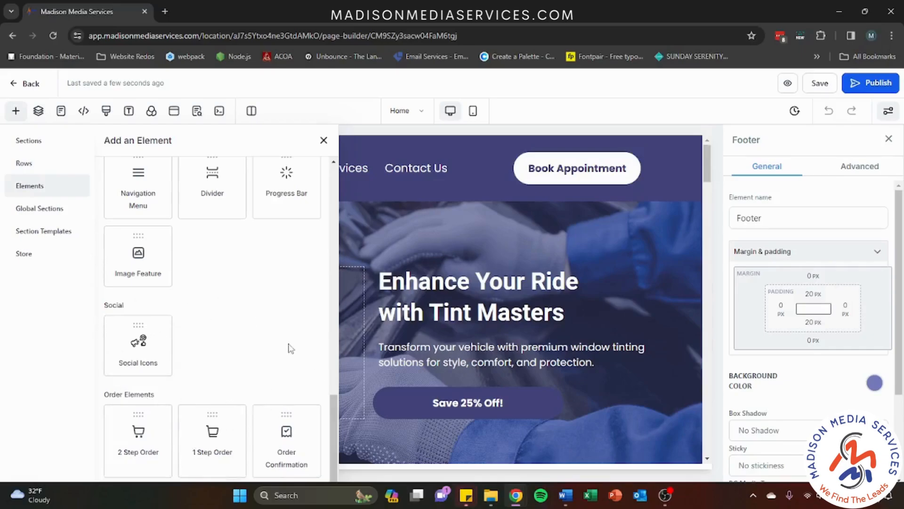
scroll(290, 346, "up", 10)
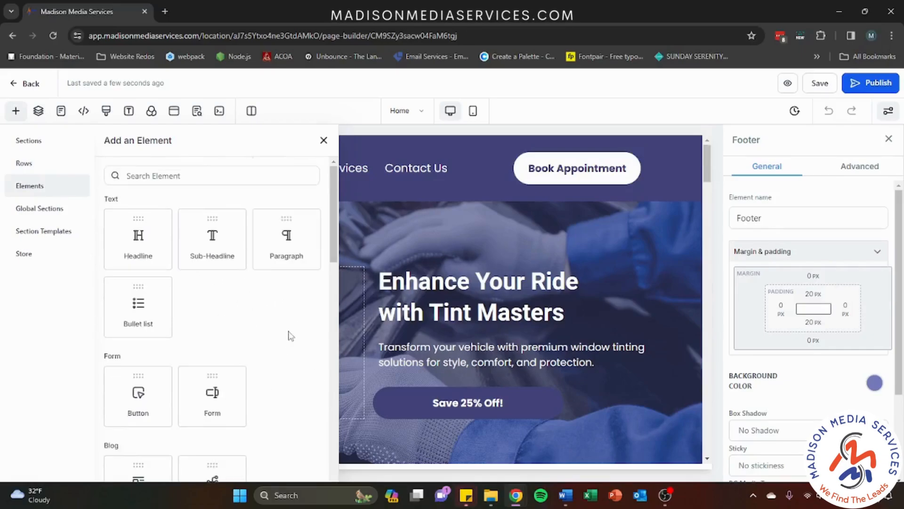
- Review the section widths and row column layouts available for the page, and return to browsing the elements
left_click(56, 140)
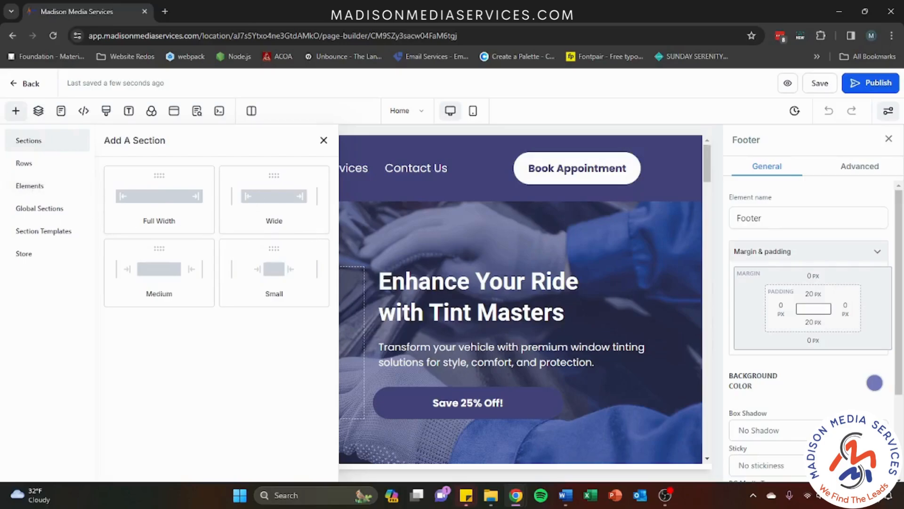
left_click(24, 163)
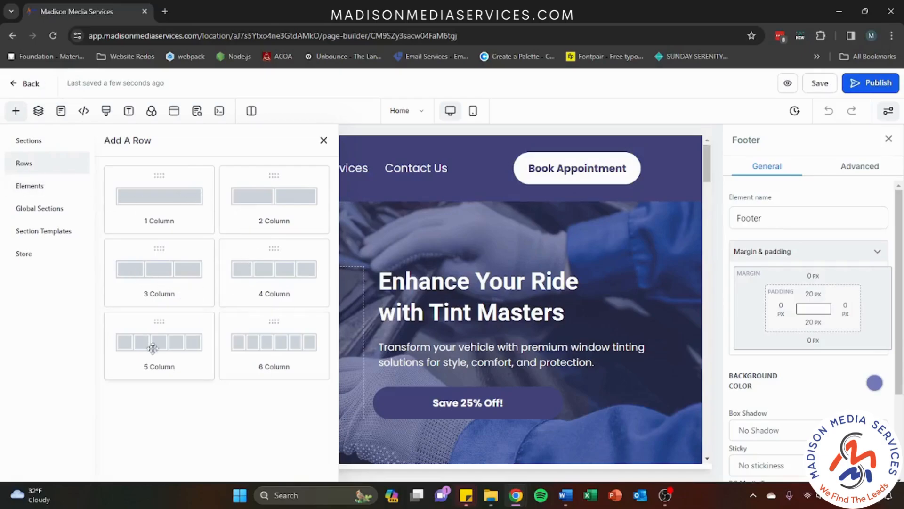
left_click(31, 192)
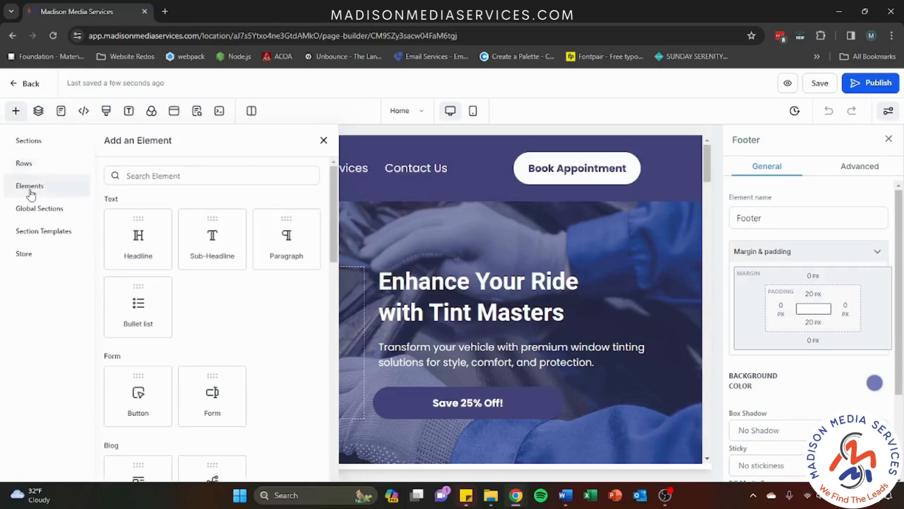
scroll(263, 264, "down", 10)
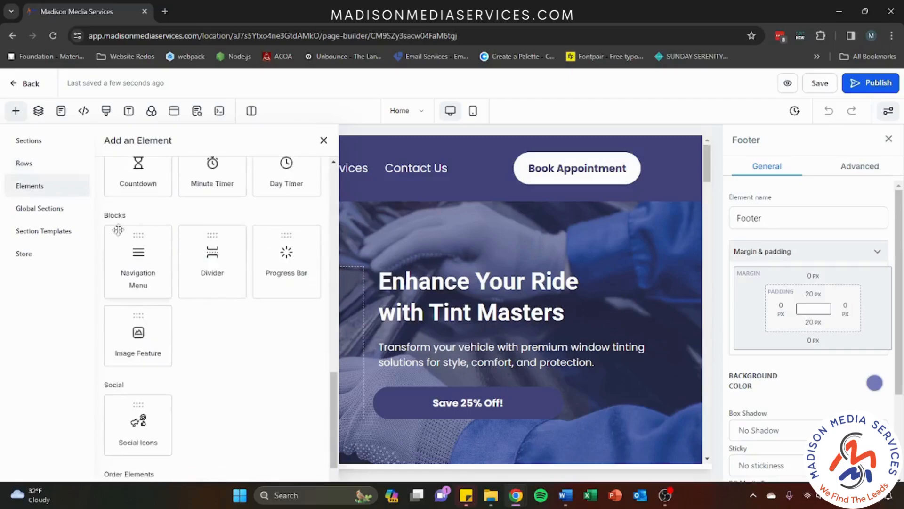
- Review the website's global sections, compare them with the FAQs and footer at the end of the page, and close the list
left_click(29, 208)
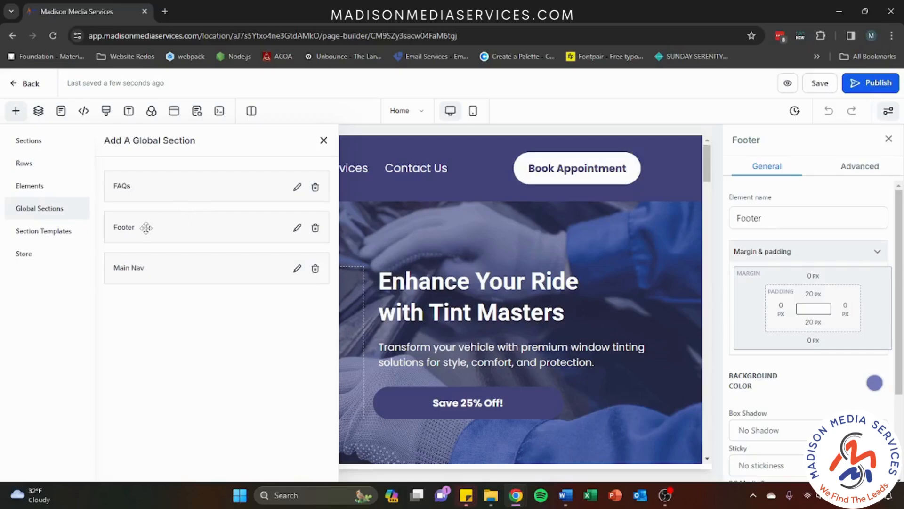
scroll(445, 267, "down", 10)
scroll(561, 278, "down", 10)
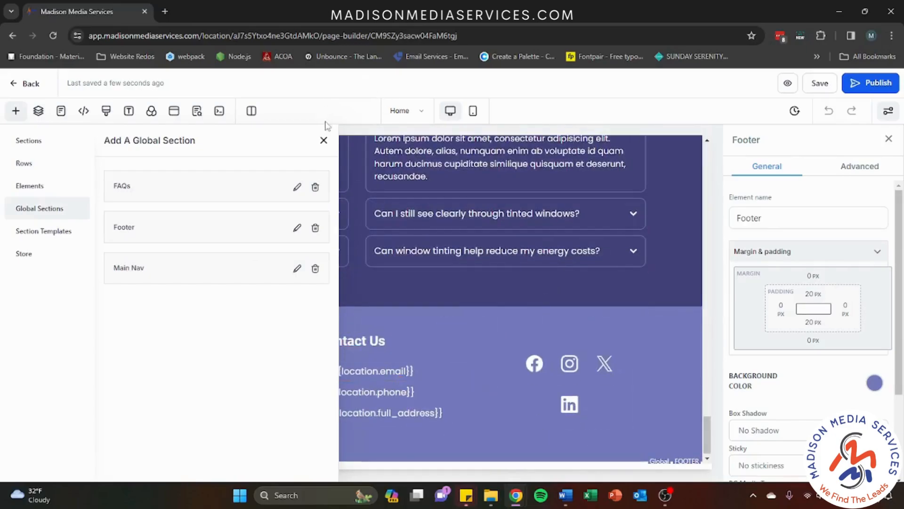
left_click(323, 140)
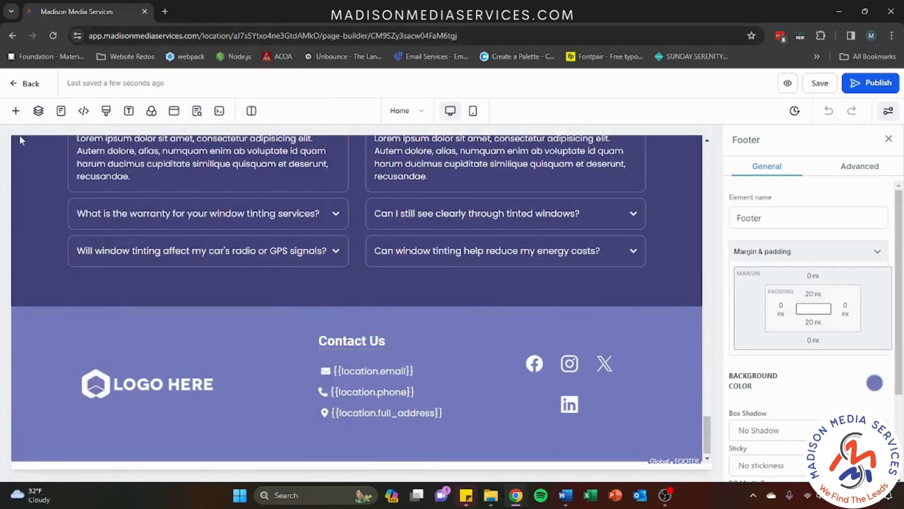
- Look through the saved section templates and the online store option among the addable items, and close them
left_click(16, 111)
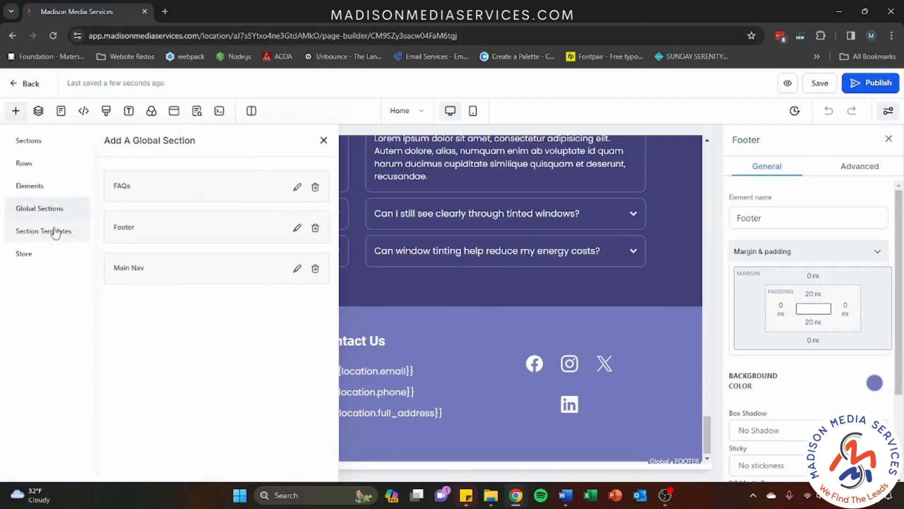
left_click(56, 231)
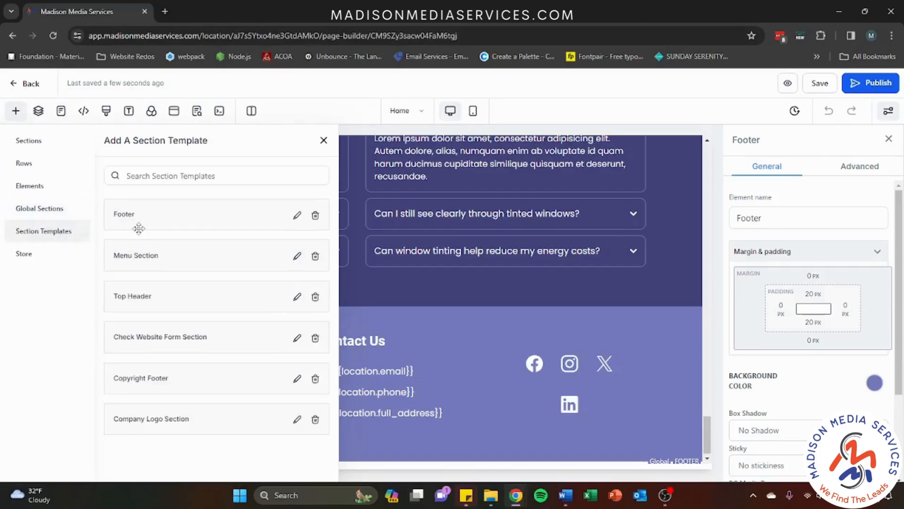
left_click_drag(140, 336, 140, 331)
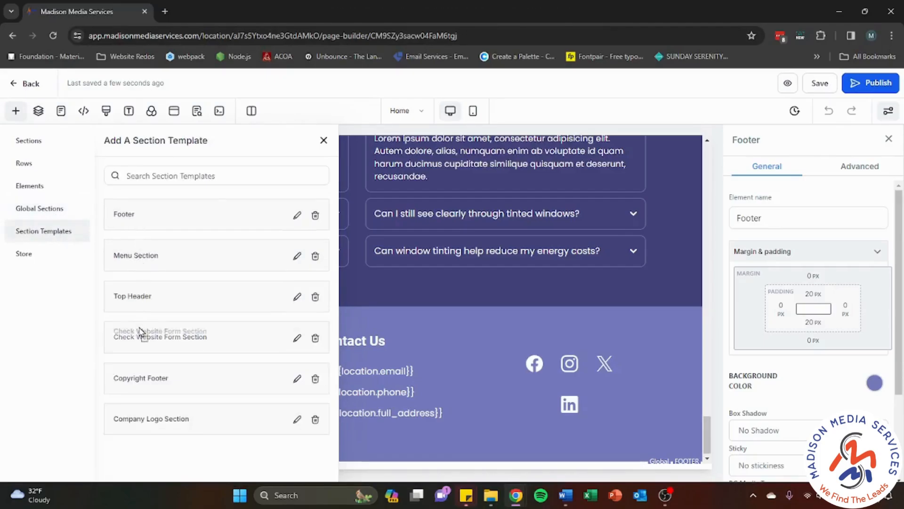
left_click(18, 253)
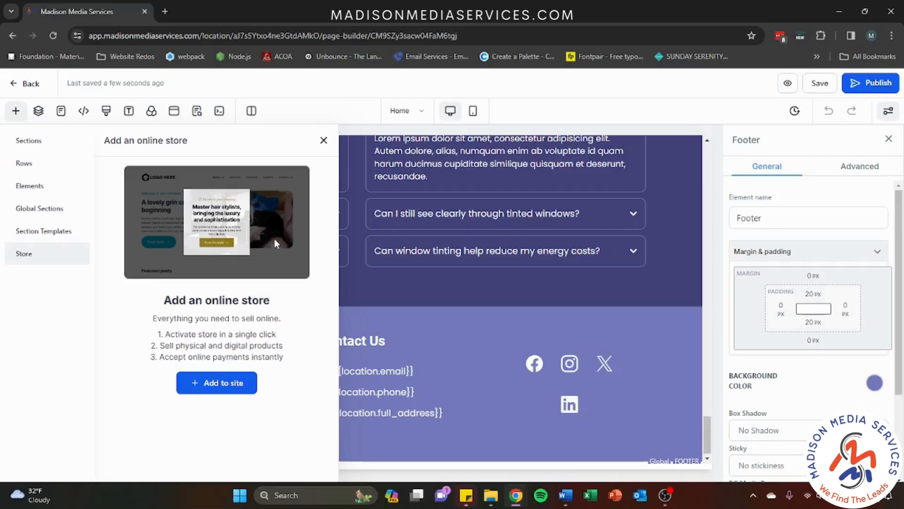
left_click(324, 141)
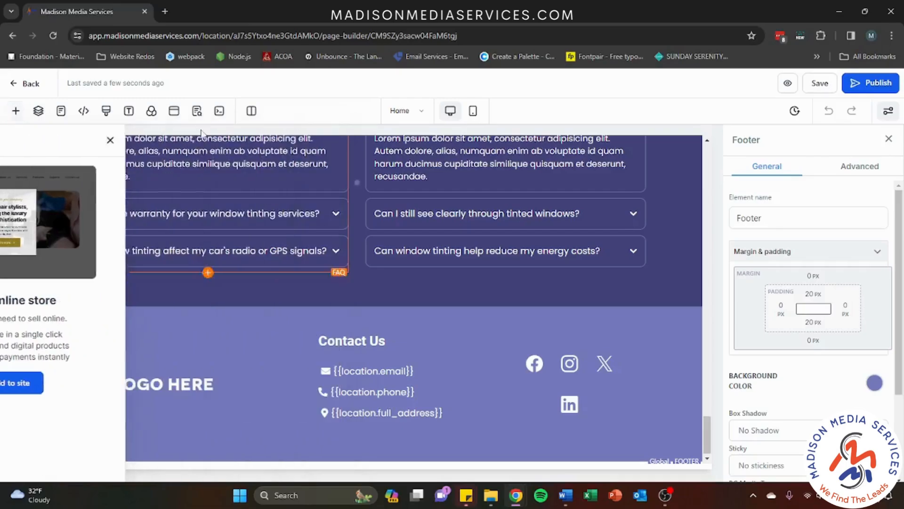
- Examine the page's layer structure by expanding the Page and Popup layers, and close the popup and the layers
left_click(38, 111)
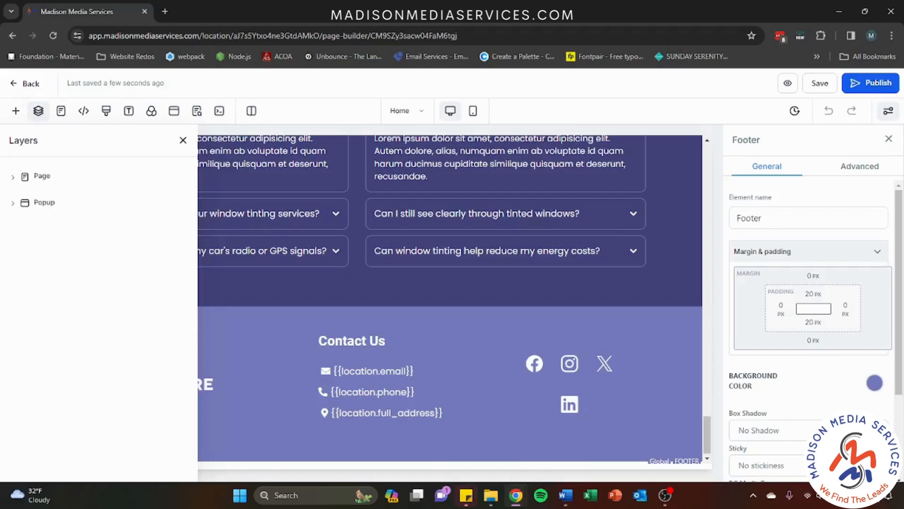
left_click(19, 179)
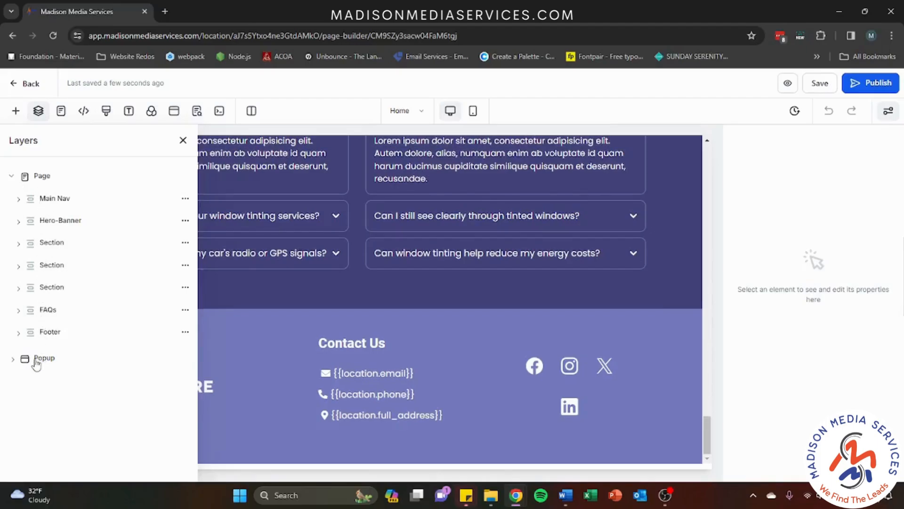
left_click(13, 362)
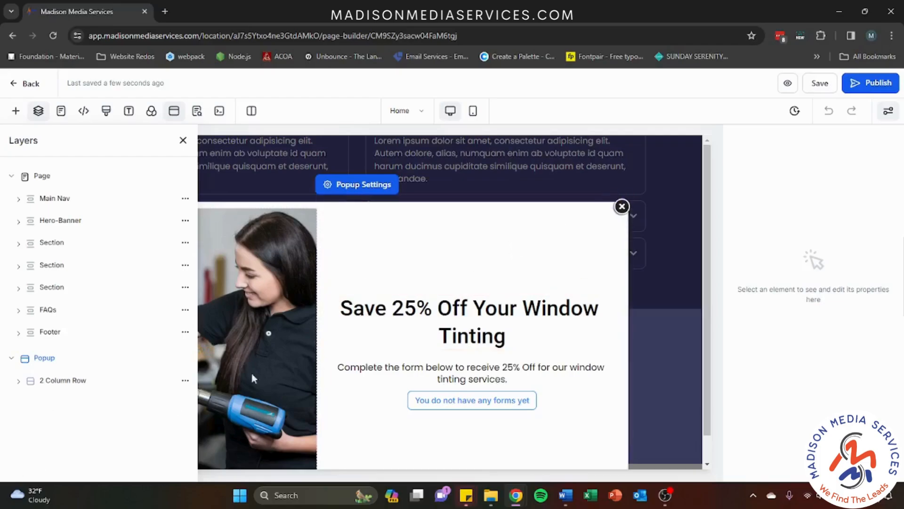
left_click(185, 382)
left_click(114, 421)
left_click(621, 207)
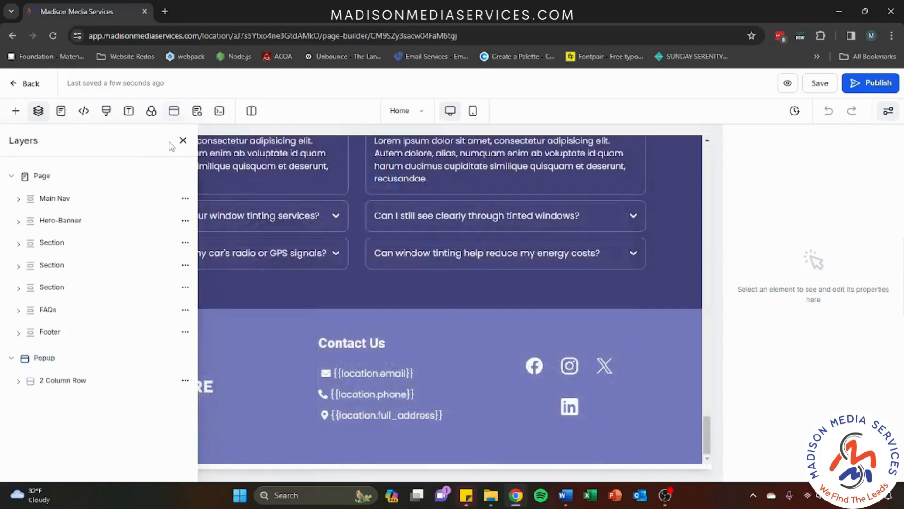
left_click(182, 140)
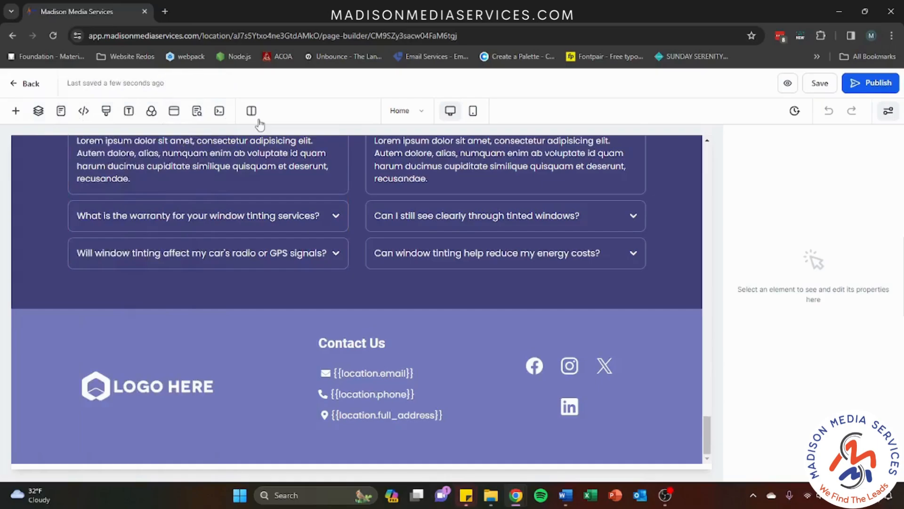
- Inspect the header and footer tracking code and the page's custom CSS without editing them
left_click(84, 112)
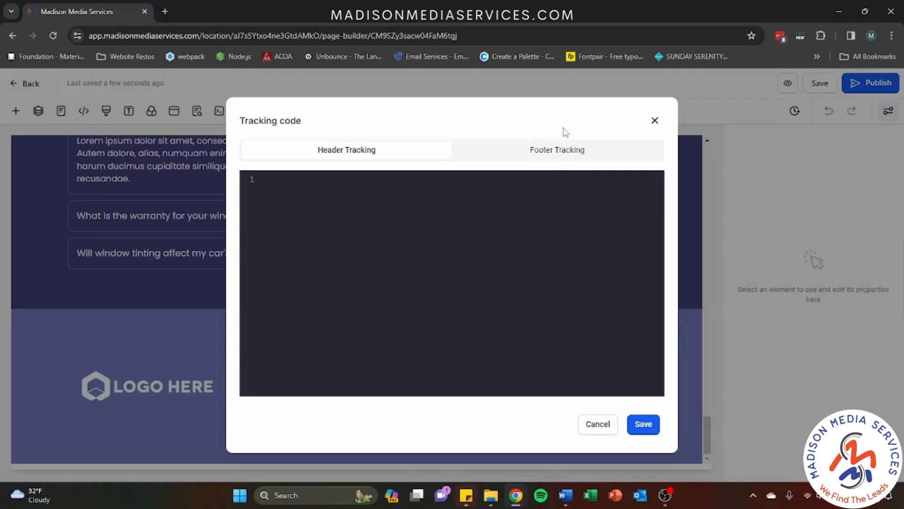
left_click(565, 157)
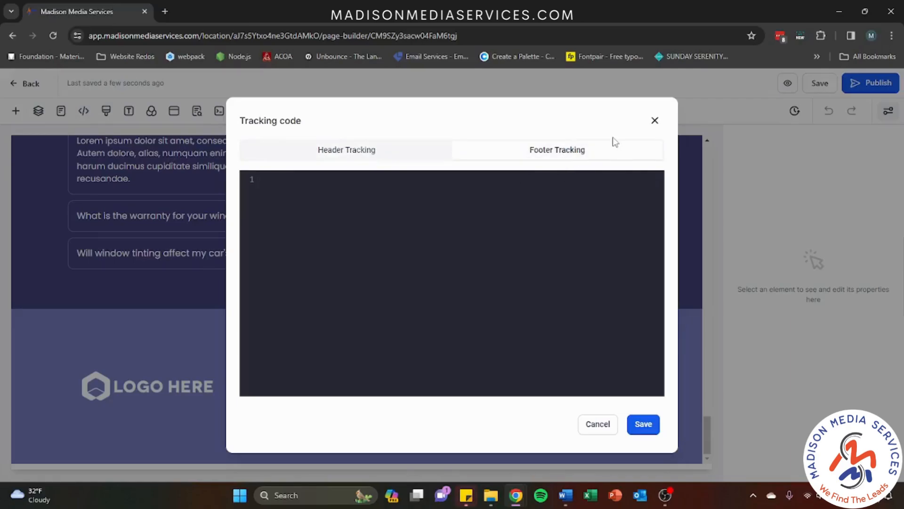
left_click(655, 120)
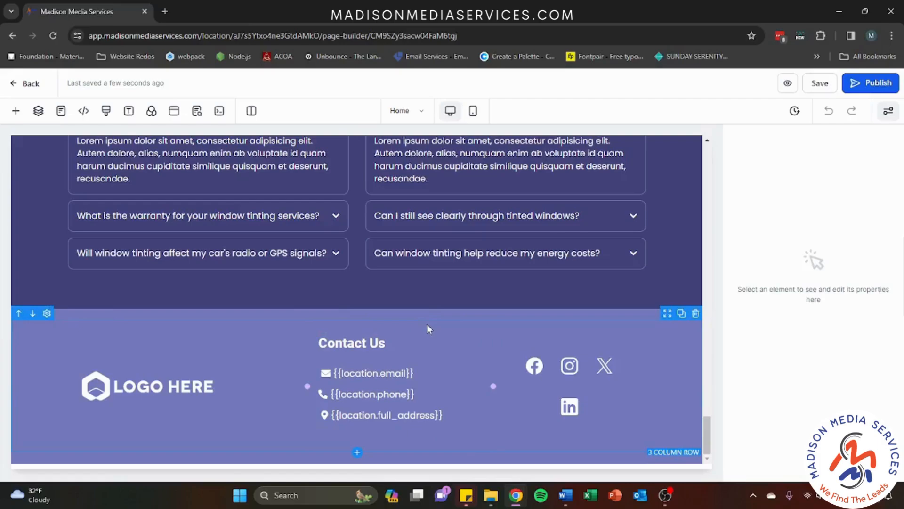
left_click(106, 112)
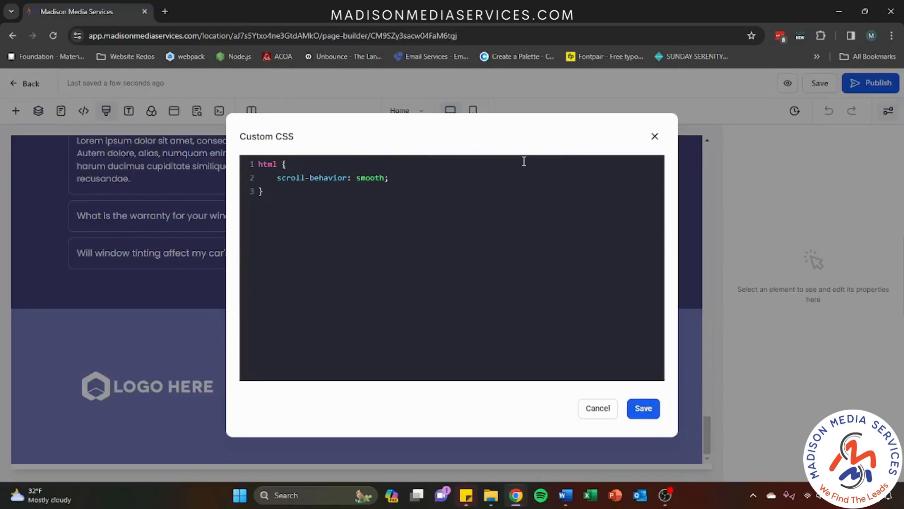
left_click(655, 136)
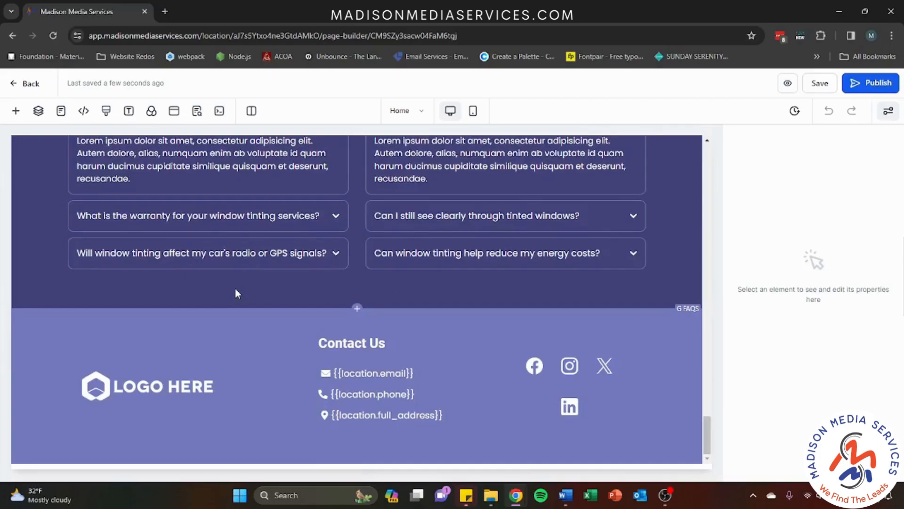
- Review the page's typography fonts and colors and its background image and color options
left_click(128, 121)
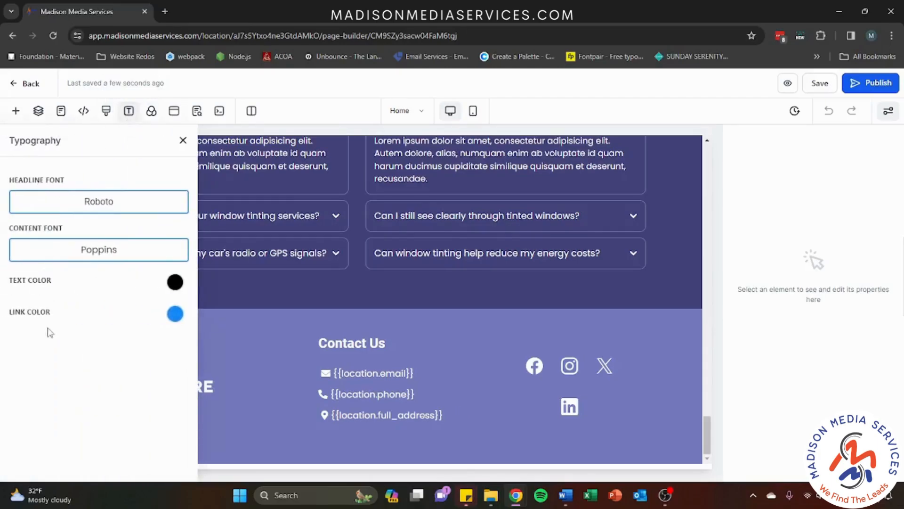
left_click(184, 141)
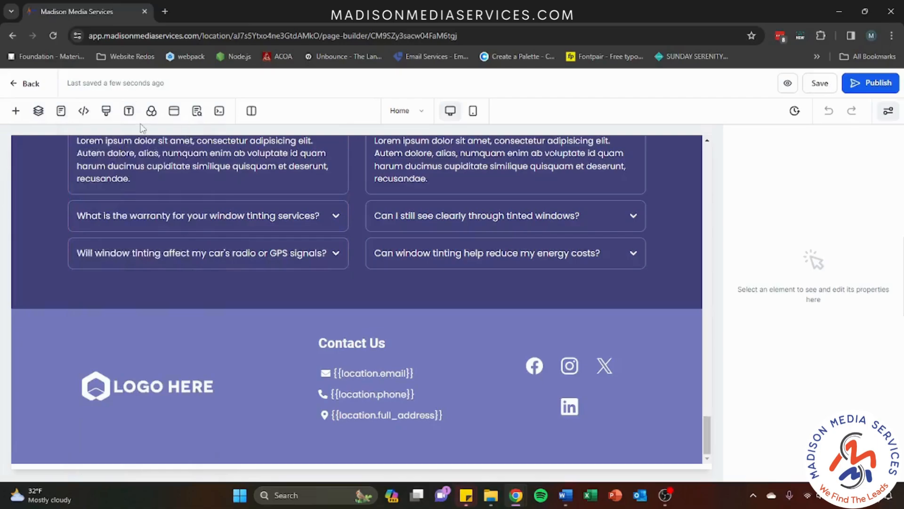
left_click(154, 117)
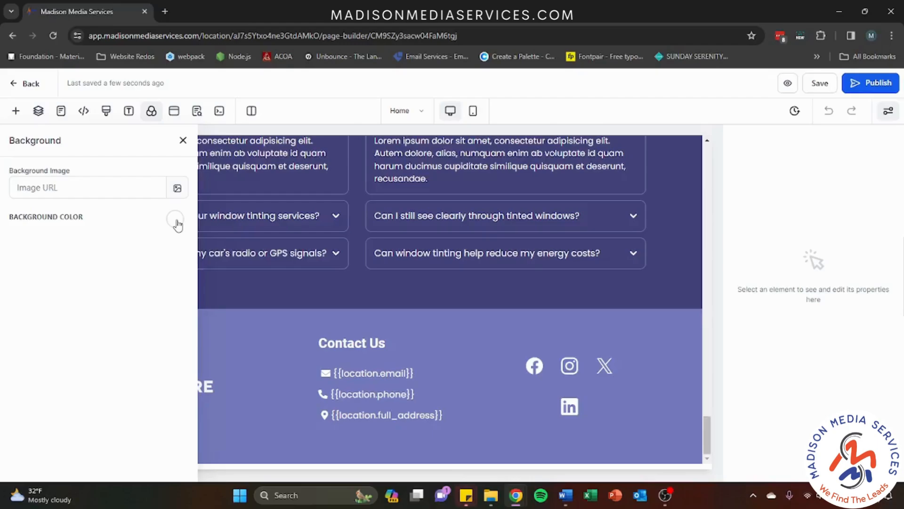
left_click(183, 140)
- Examine the general and advanced settings of the discount popup, and close the popup
left_click(173, 112)
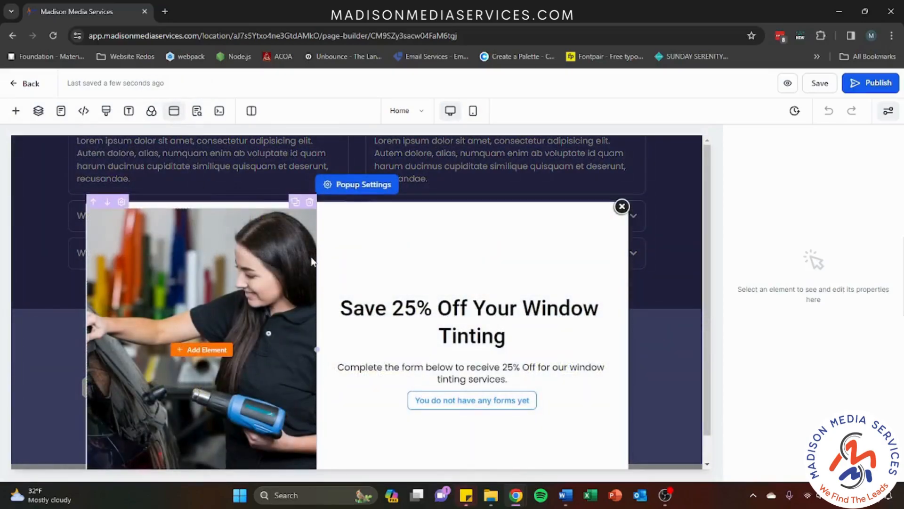
scroll(314, 261, "down", 1)
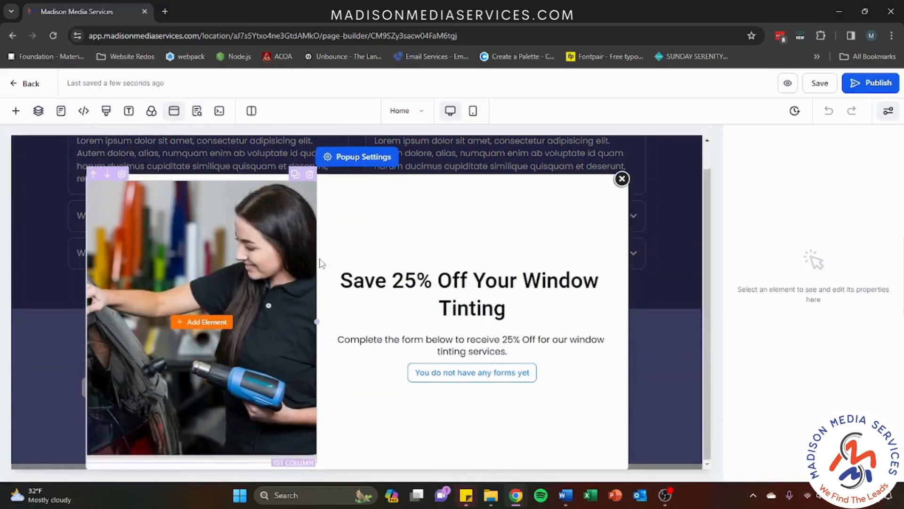
left_click(329, 159)
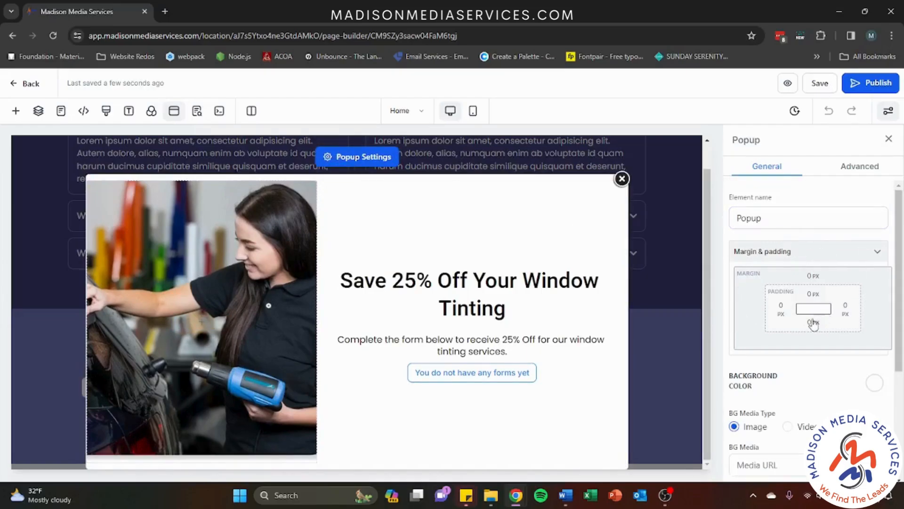
scroll(813, 318, "down", 3)
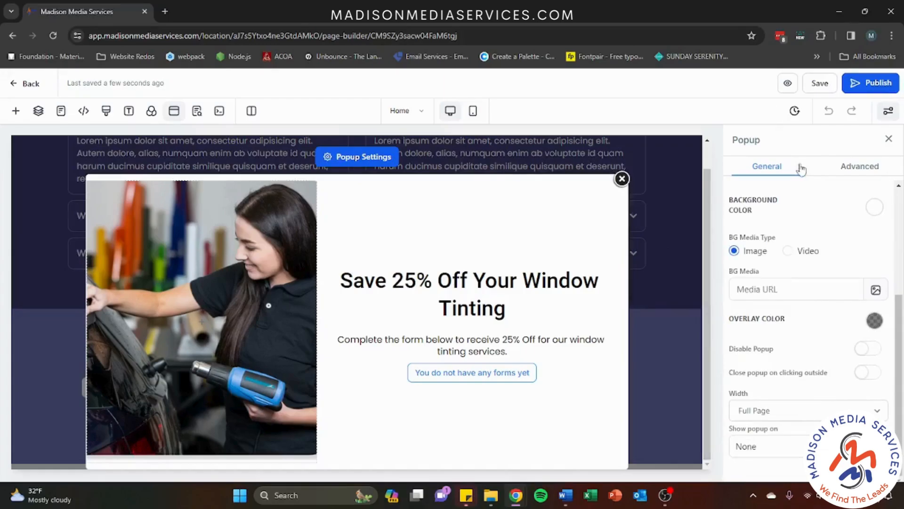
left_click(857, 168)
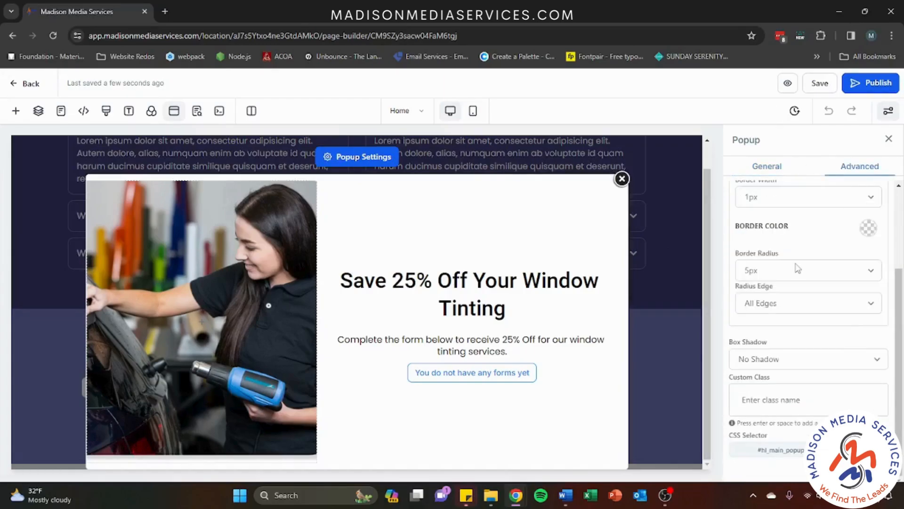
scroll(797, 268, "up", 3)
left_click(778, 170)
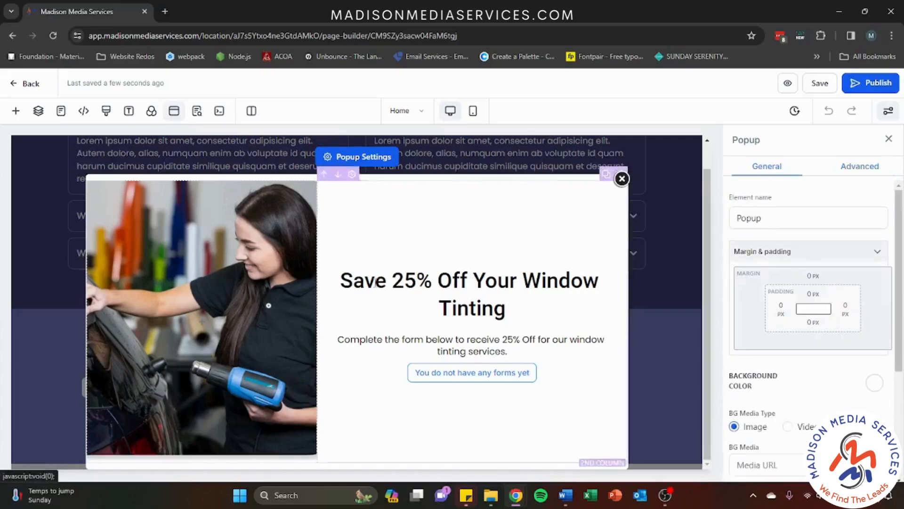
left_click(622, 180)
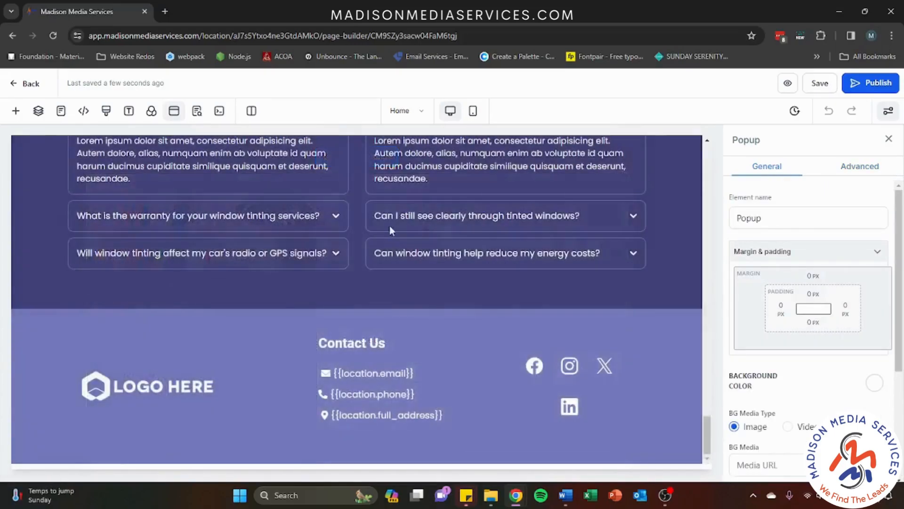
- Review the Home page's SEO meta data fields, from the title and description to canonical links, and return to the page
left_click(197, 117)
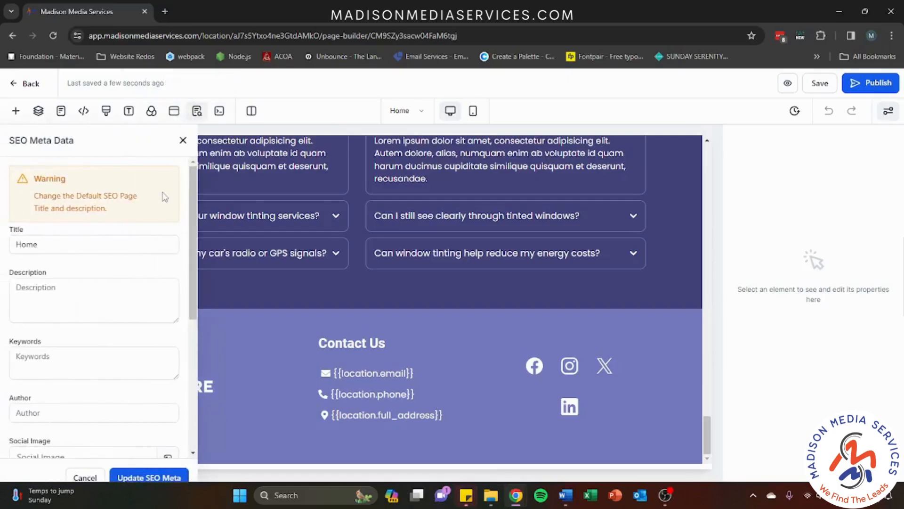
left_click(89, 283)
scroll(88, 282, "down", 1)
scroll(89, 282, "down", 4)
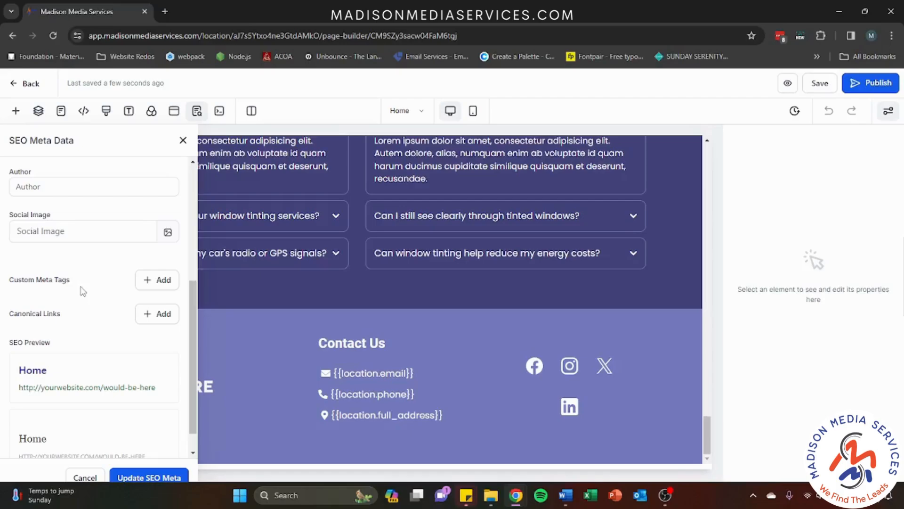
left_click(14, 111)
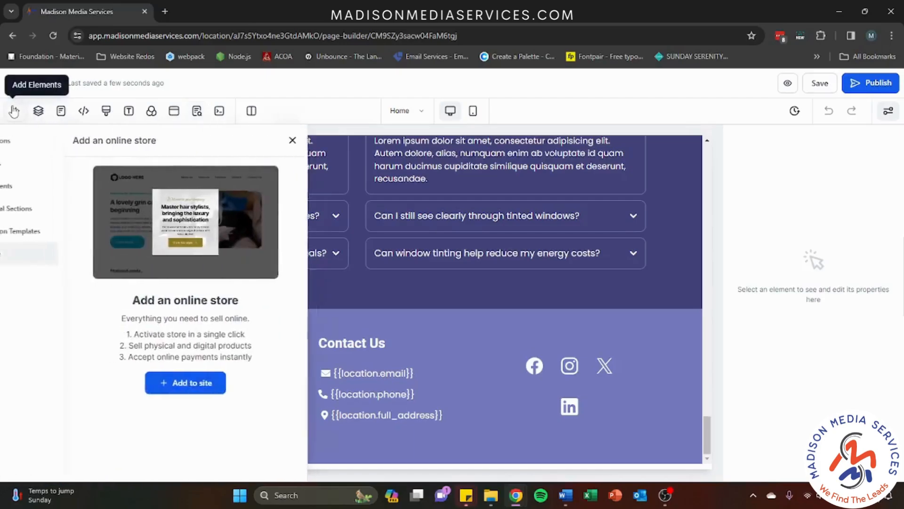
left_click(324, 141)
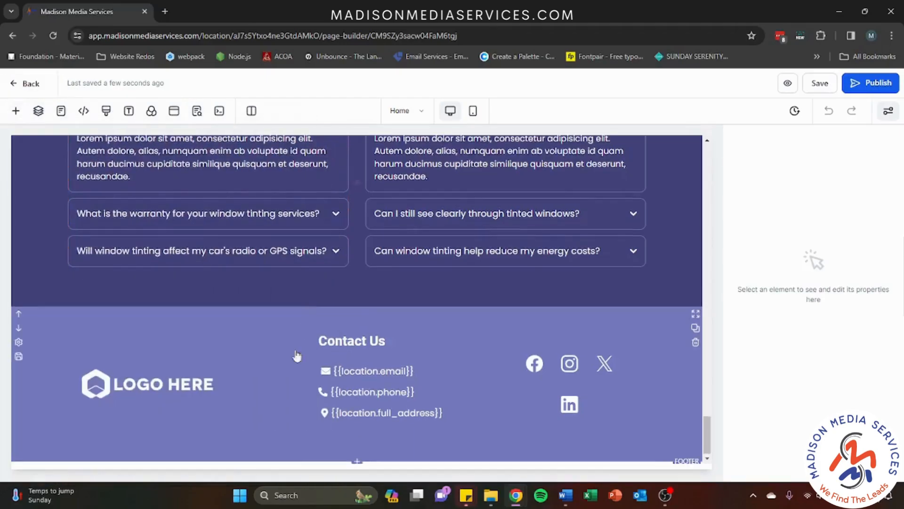
- Select the Hero-Banner section at the beginning of the Home page to show its settings
scroll(224, 369, "up", 10)
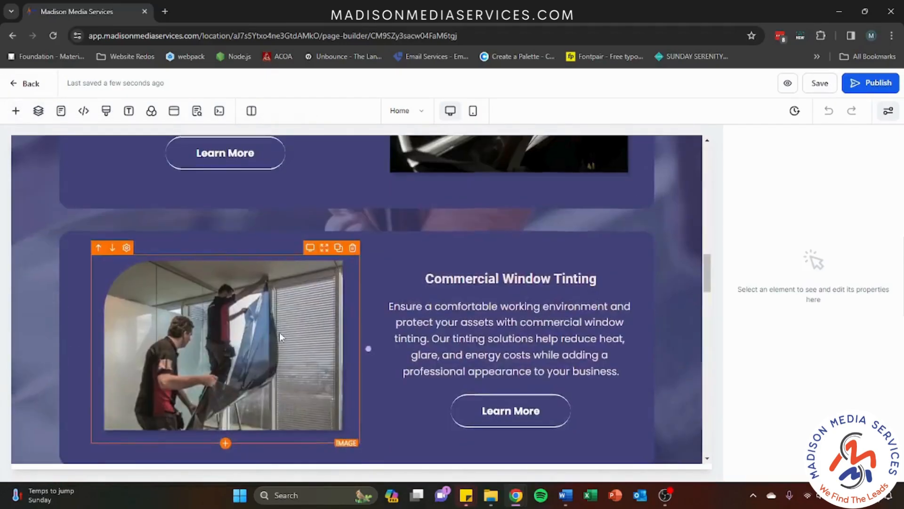
scroll(279, 336, "up", 8)
scroll(357, 275, "up", 2)
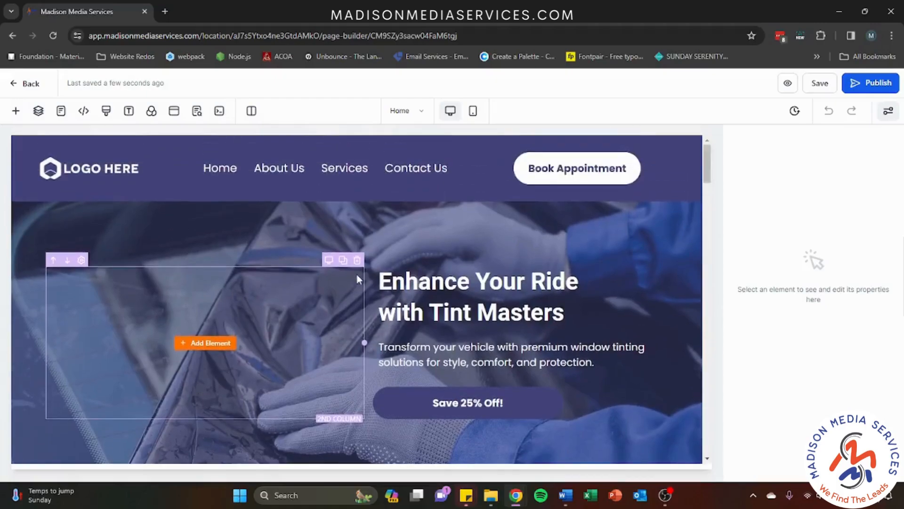
left_click(514, 445)
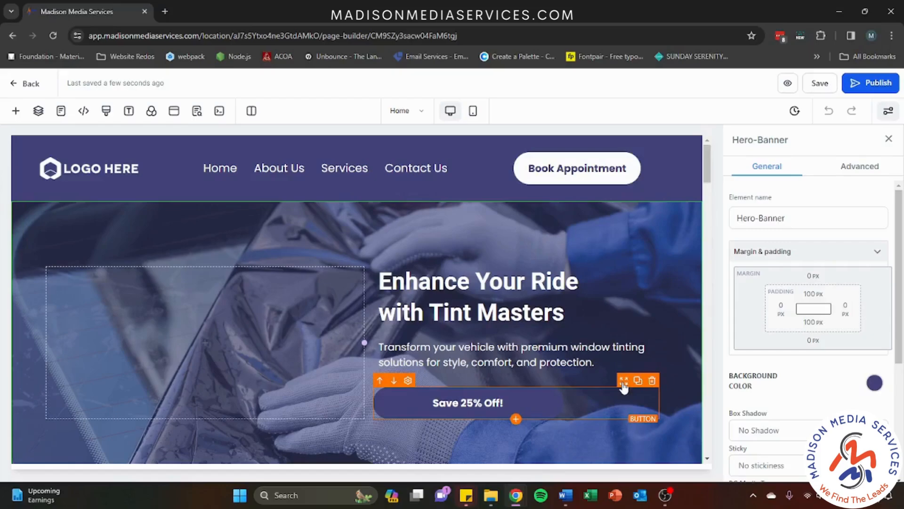
- Reposition the Save 25% Off! button in the hero banner, placing it between the headline and the paragraph
left_click_drag(623, 383, 615, 348)
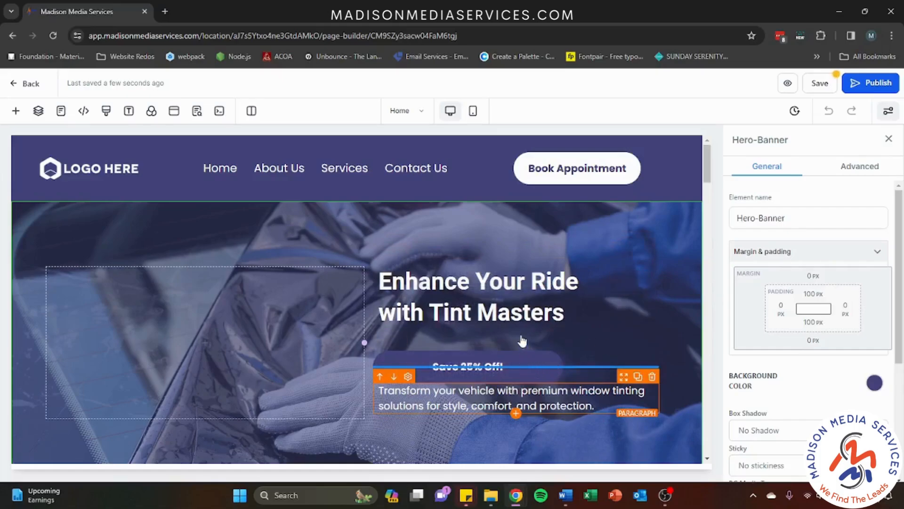
left_click(459, 423)
left_click(566, 294)
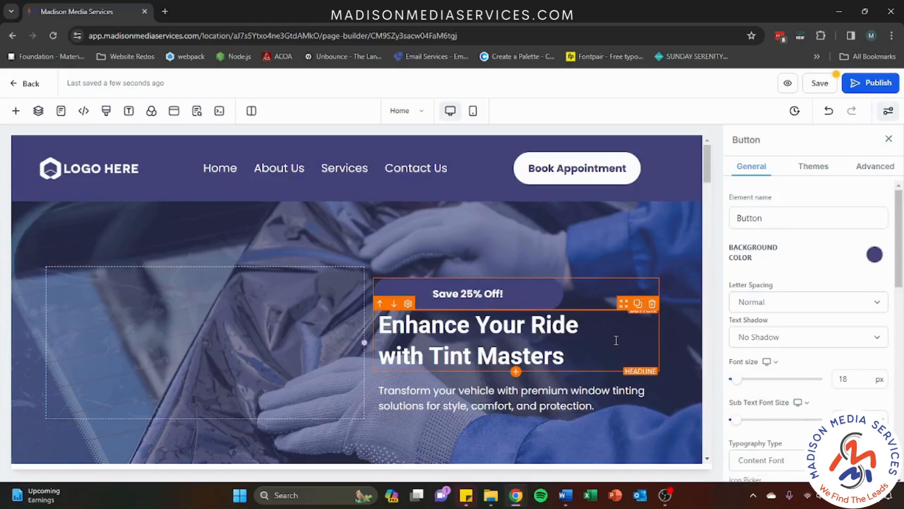
left_click(625, 289)
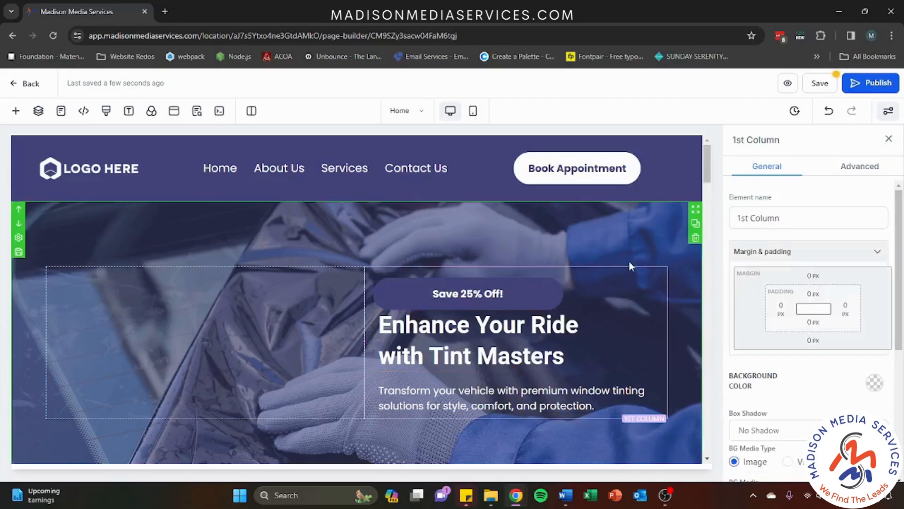
left_click(629, 277)
left_click_drag(629, 278, 626, 317)
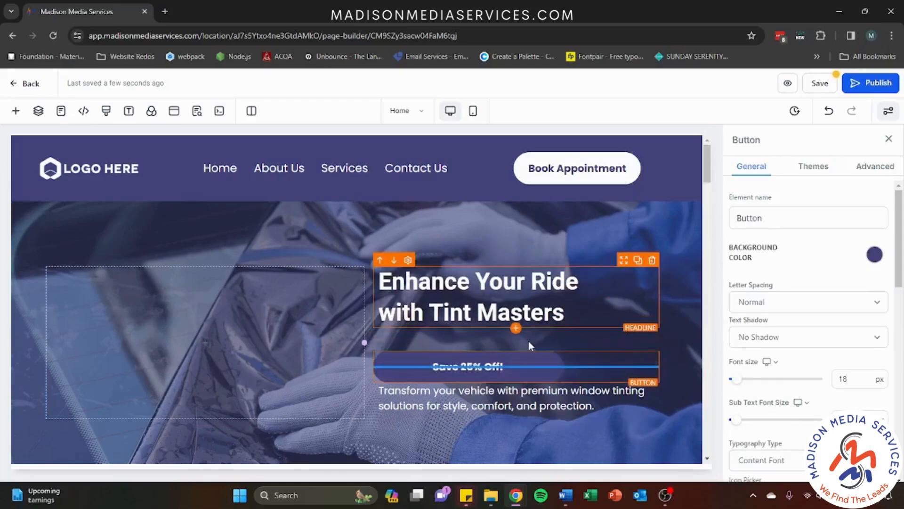
left_click_drag(592, 356, 557, 371)
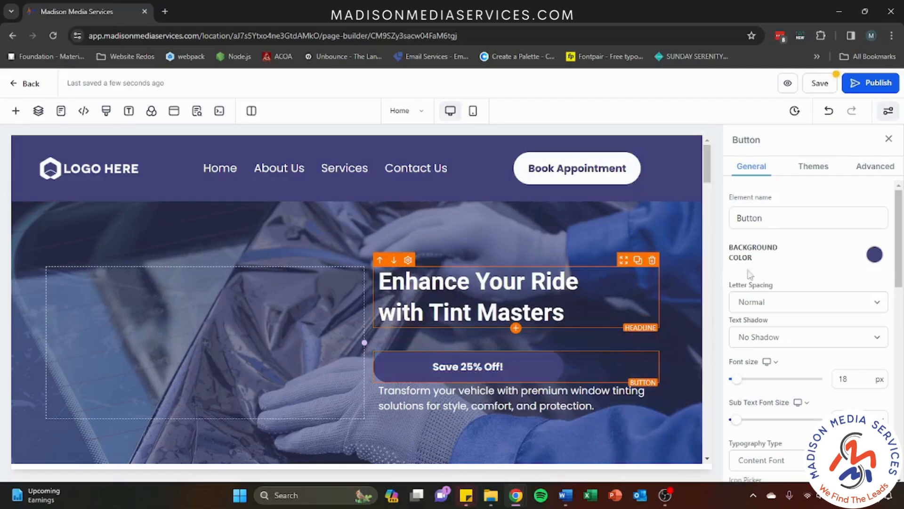
- Center-align the Save 25% Off! button within its column in the hero banner
scroll(801, 311, "down", 3)
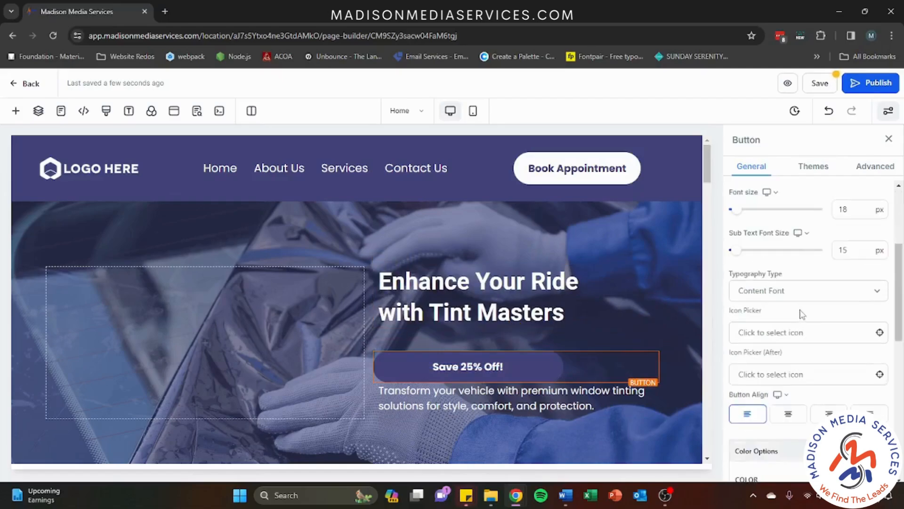
left_click(787, 416)
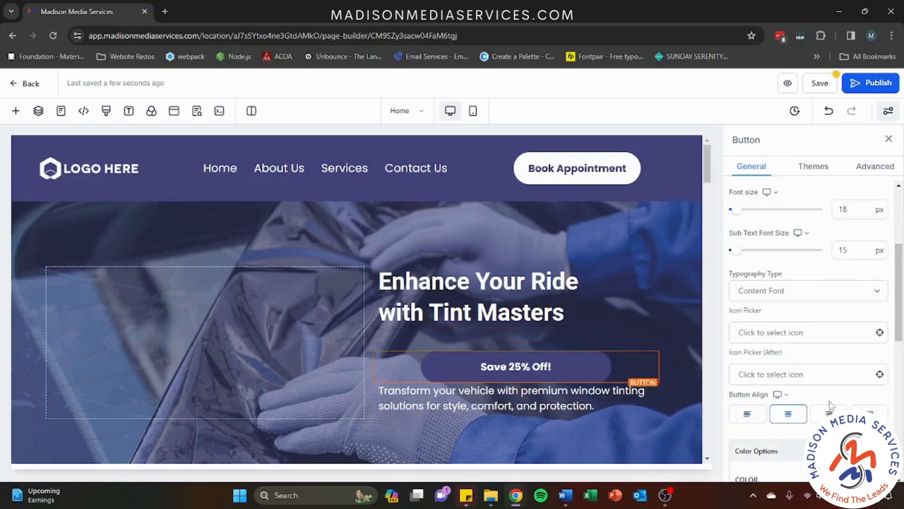
left_click_drag(730, 395, 772, 396)
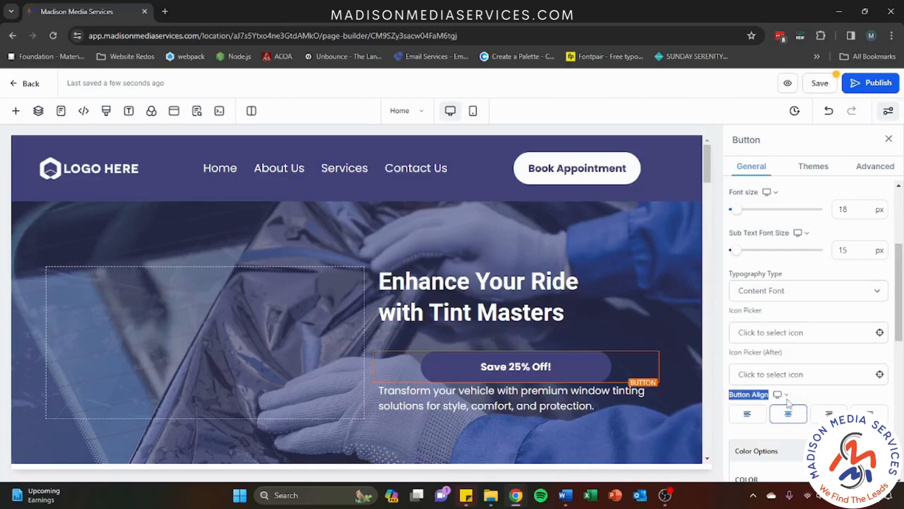
- Append the text "It's very simple! Click and begin typing!" to the end of the hero banner paragraph
left_click(581, 412)
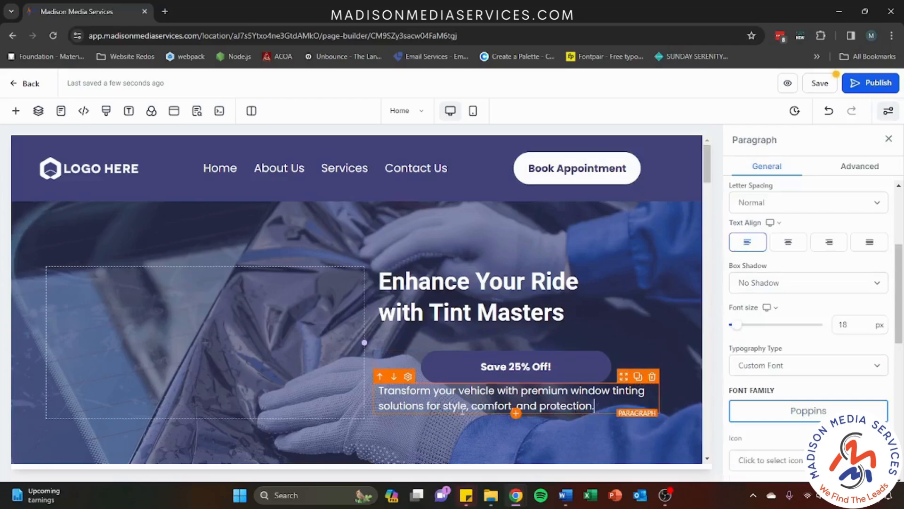
type("It's very simple and begin typing!")
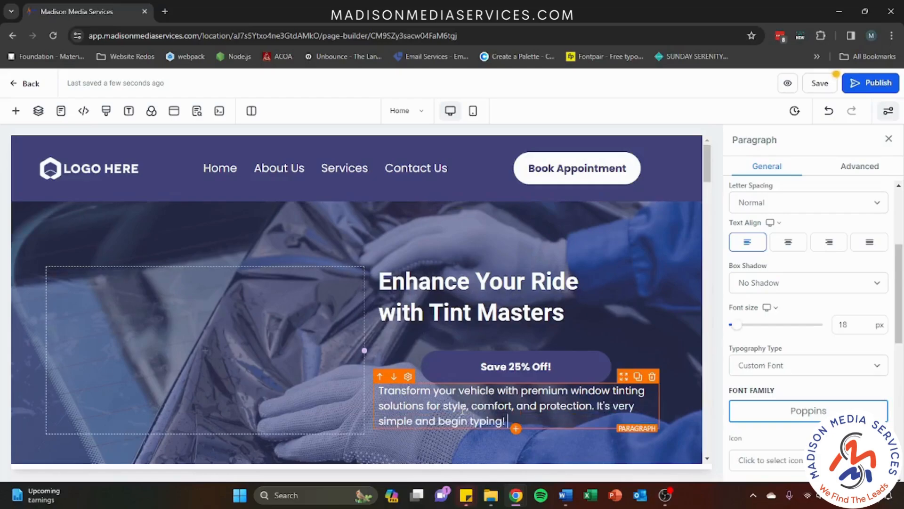
left_click(440, 422)
key("BackSpace")
key("BackSpace")
key("BackSpace")
key("BackSpace")
key("BackSpace")
type("! Click ")
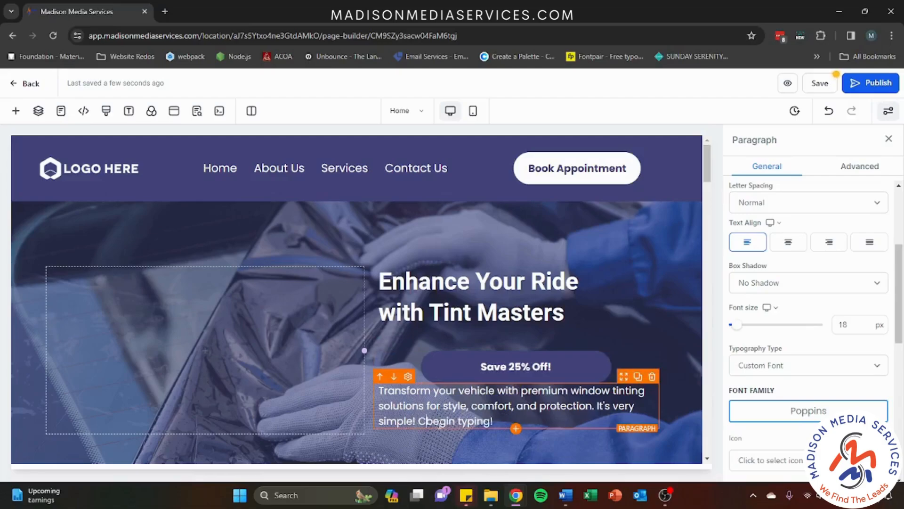
type(" and")
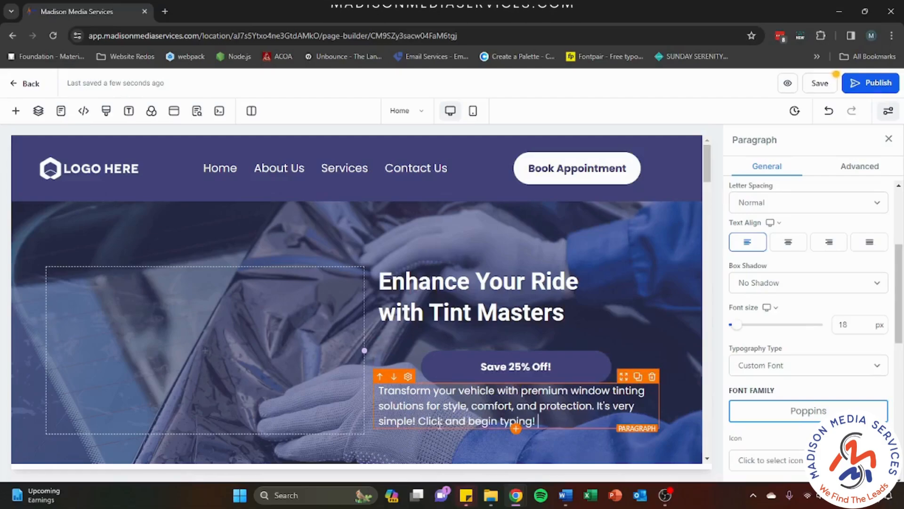
- Save the page, accepting that the global section changes can affect other pages
left_click(573, 215)
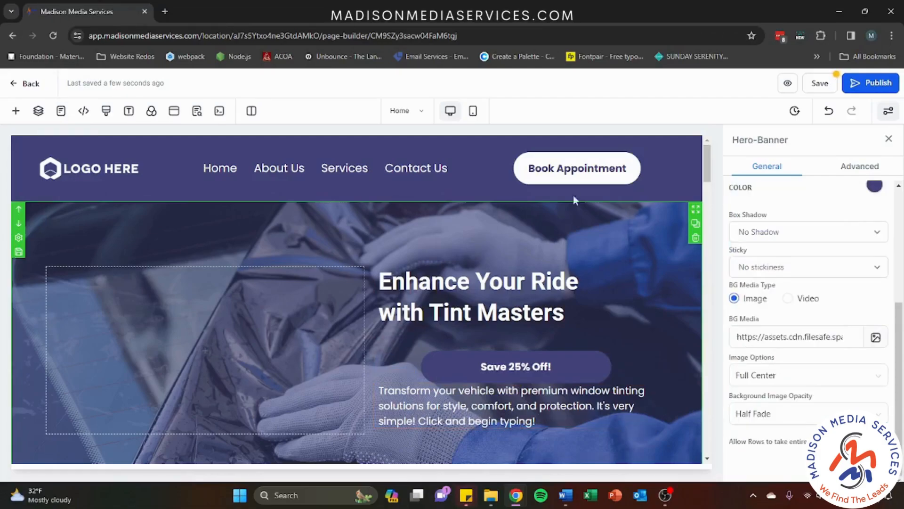
left_click(819, 86)
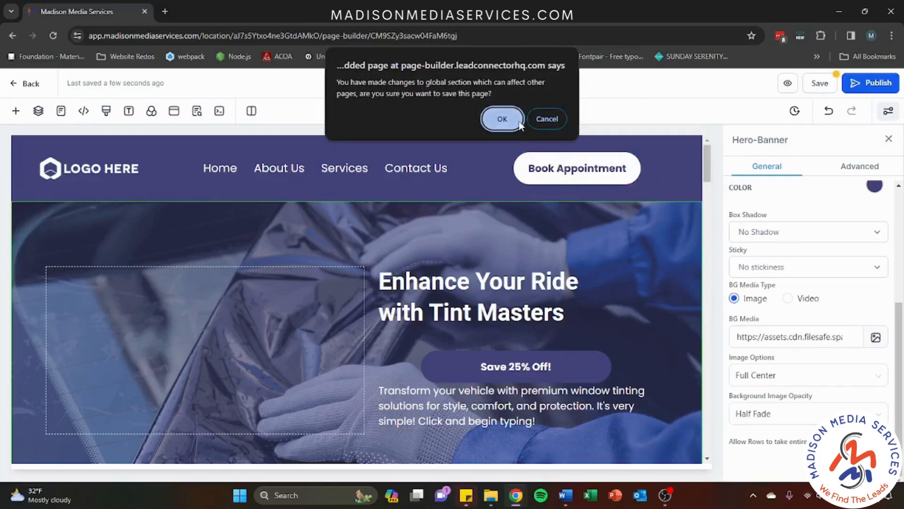
left_click(502, 118)
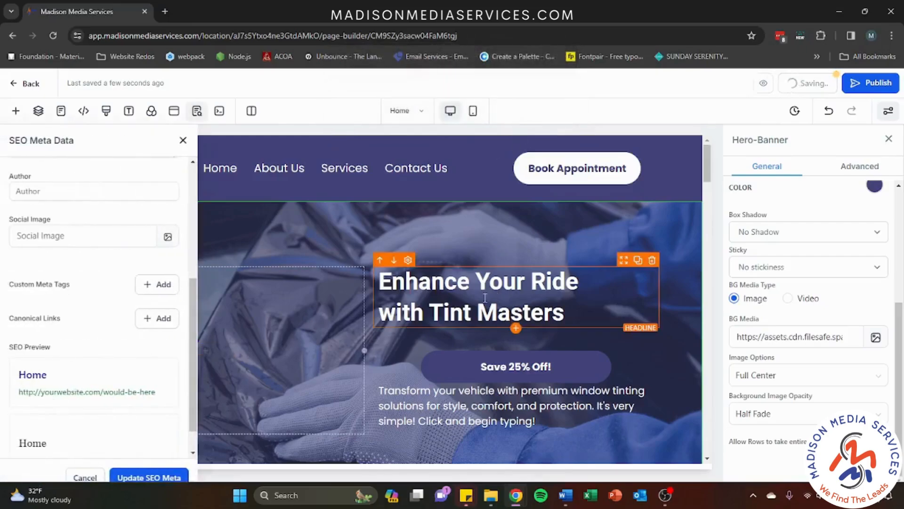
- Look over the About Our Window Tinting Services paragraph and the Home page's SEO preview, and close the SEO meta data
scroll(537, 320, "down", 6)
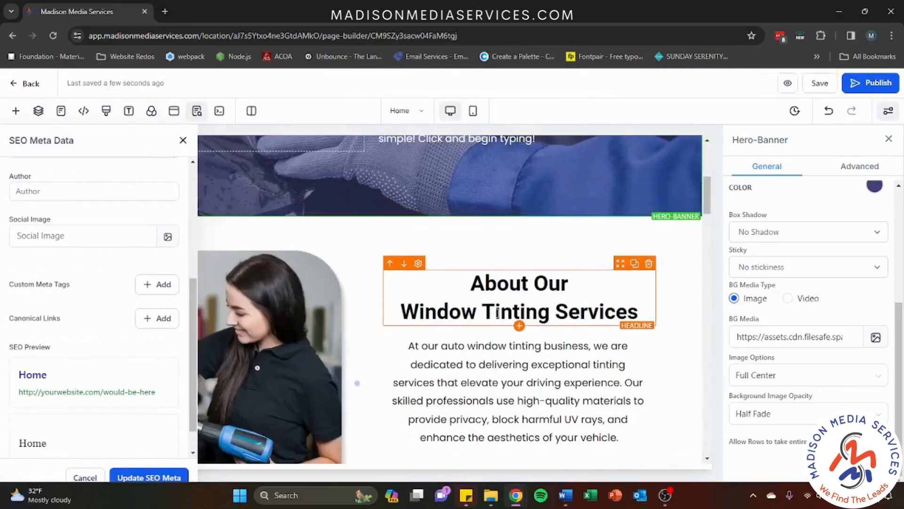
left_click(451, 364)
scroll(123, 374, "down", 1)
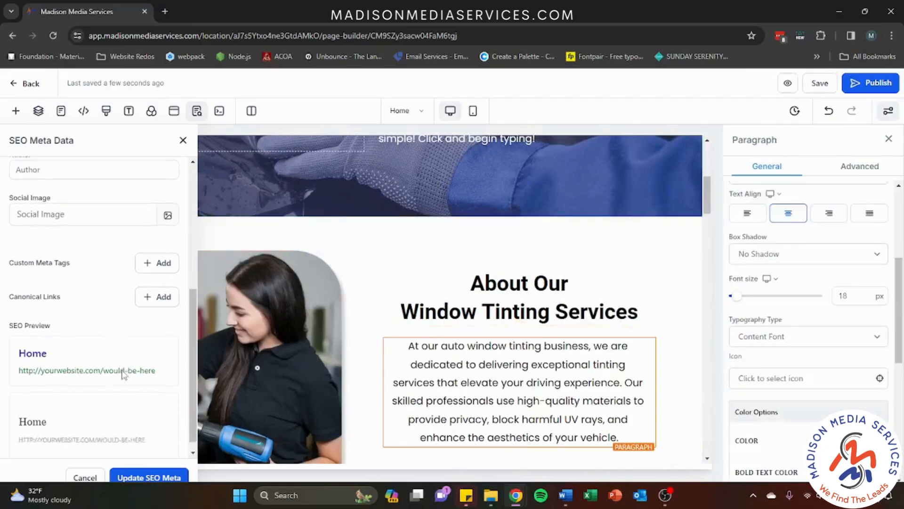
scroll(123, 375, "down", 1)
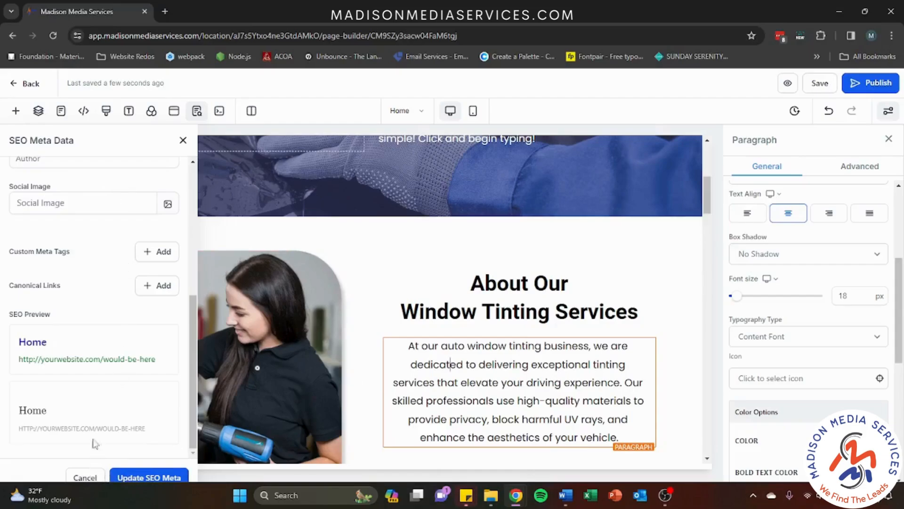
left_click(219, 110)
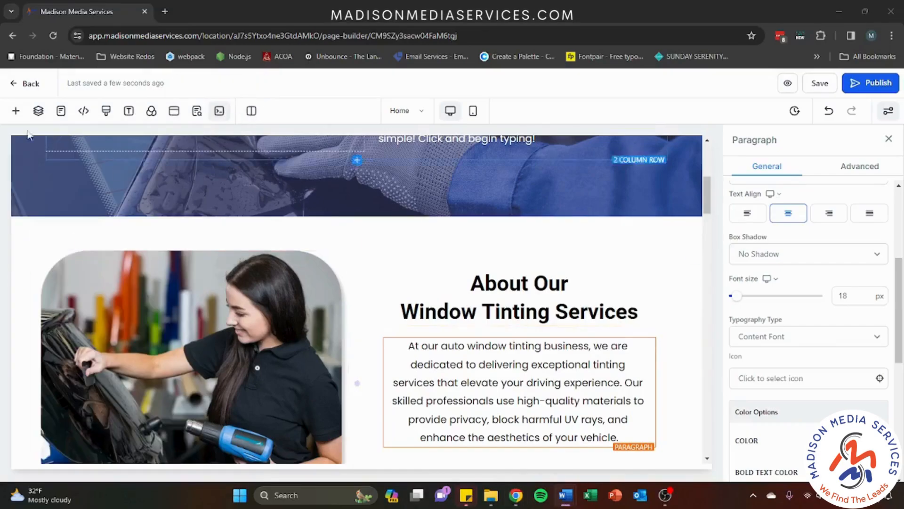
- Browse the text, form, blog and media elements available to add, comparing them with the Home page's content
left_click(15, 111)
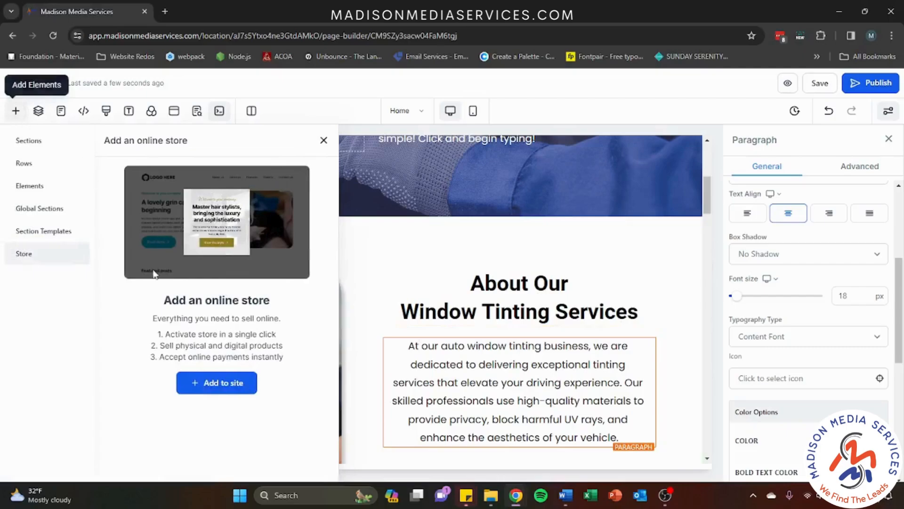
left_click(37, 187)
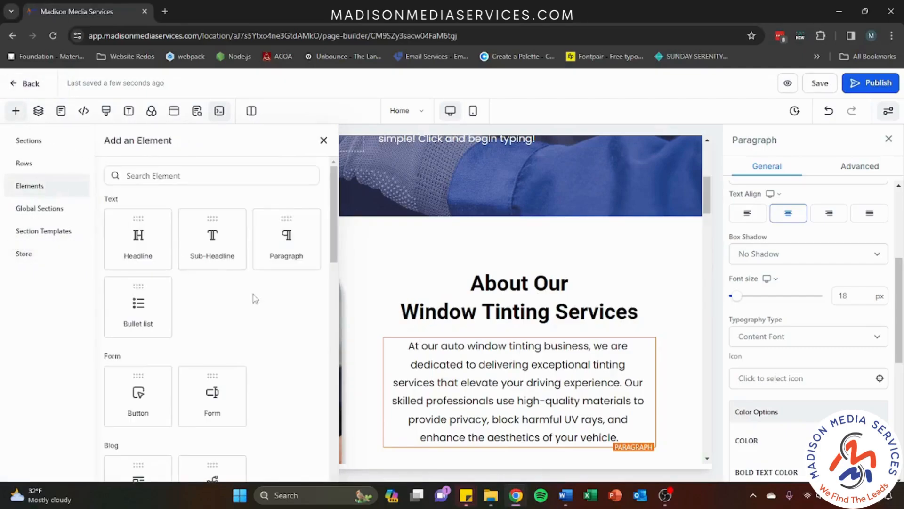
scroll(471, 301, "up", 6)
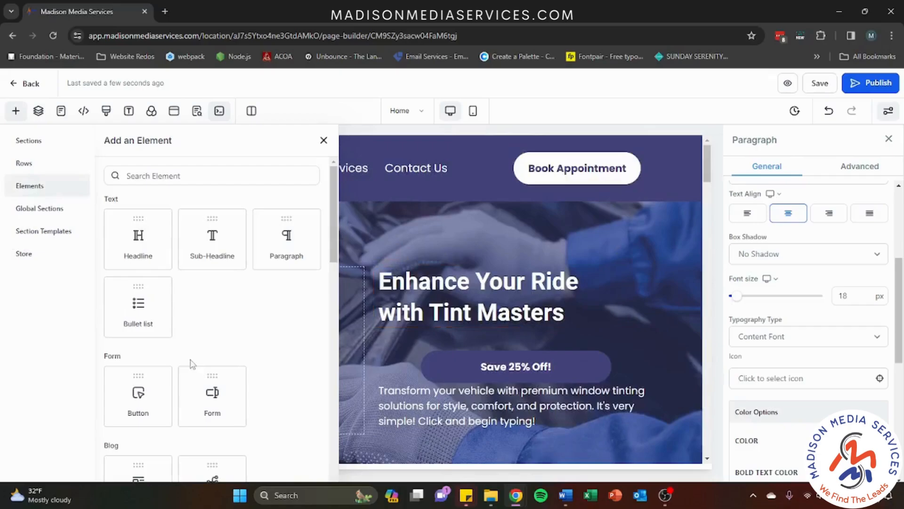
scroll(522, 339, "down", 2)
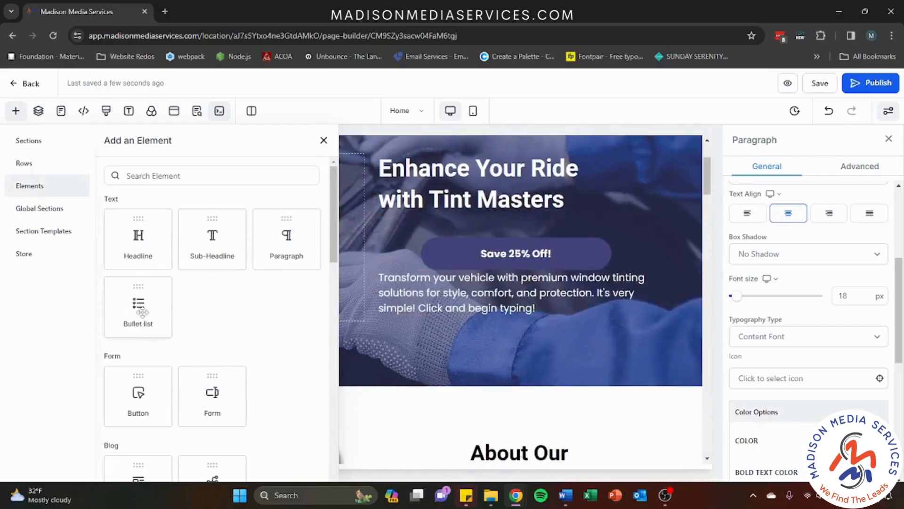
scroll(555, 372, "down", 4)
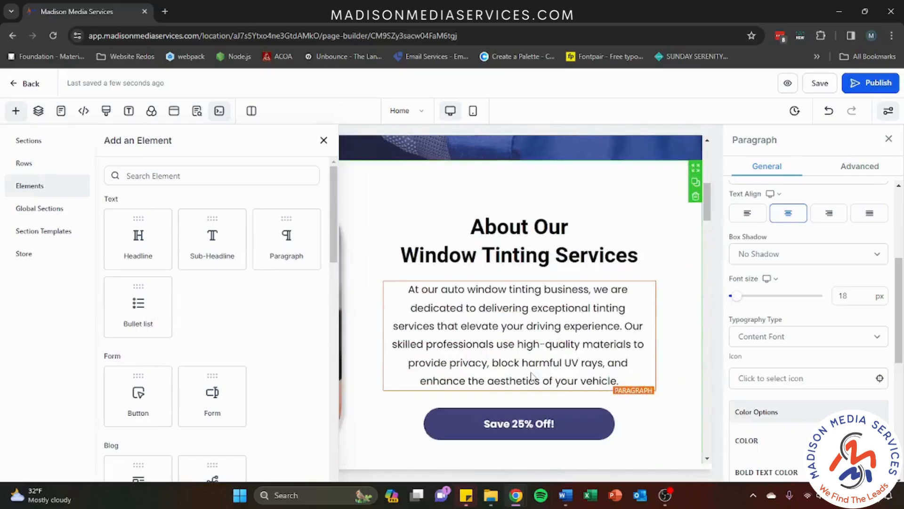
scroll(226, 420, "down", 1)
scroll(226, 420, "down", 3)
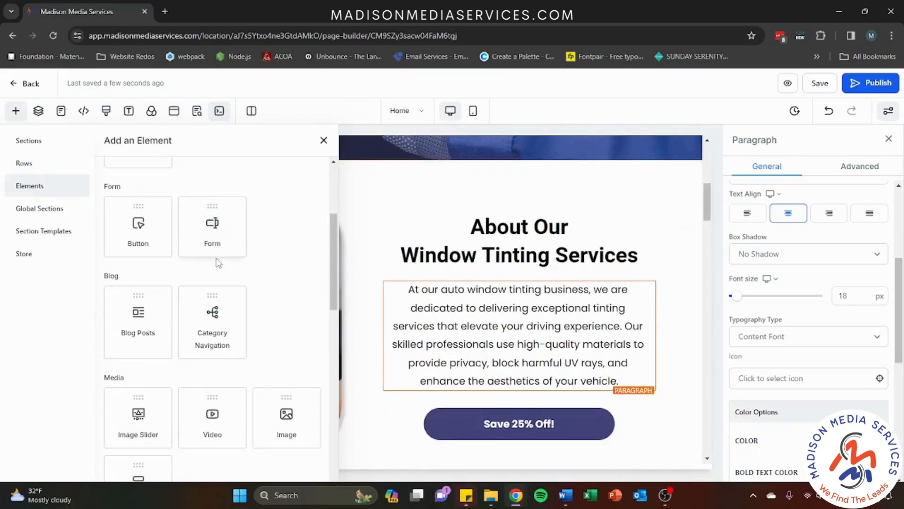
scroll(212, 250, "up", 3)
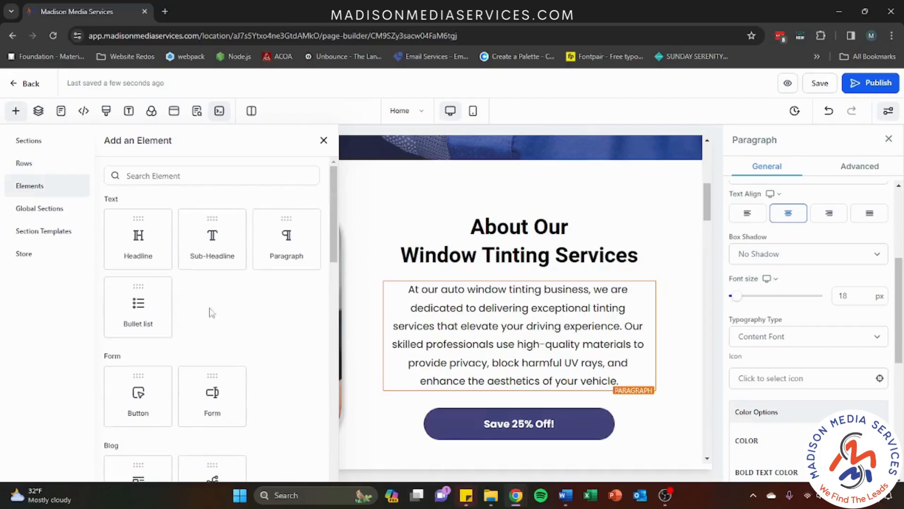
scroll(518, 358, "up", 4)
- Add a bullet list below the hero banner paragraph and replace its placeholder text with "We have quality service"
left_click_drag(144, 313, 572, 346)
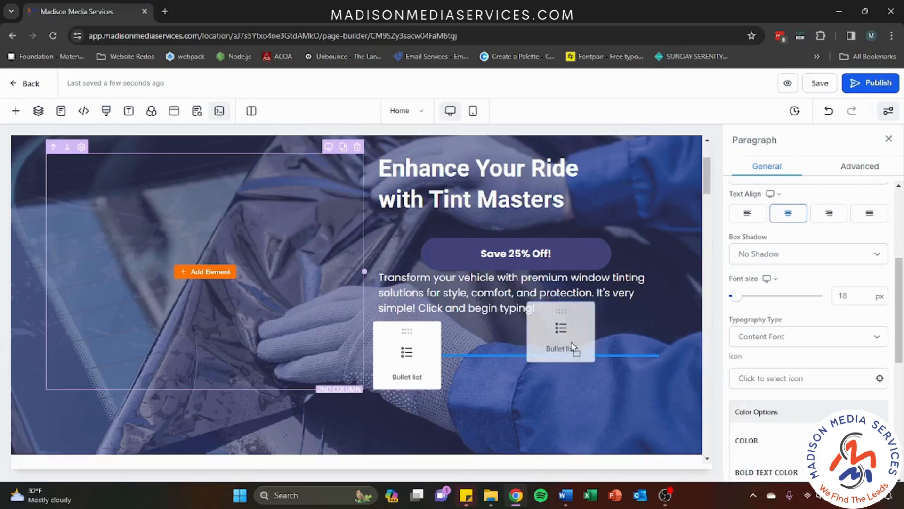
left_click_drag(572, 346, 410, 333)
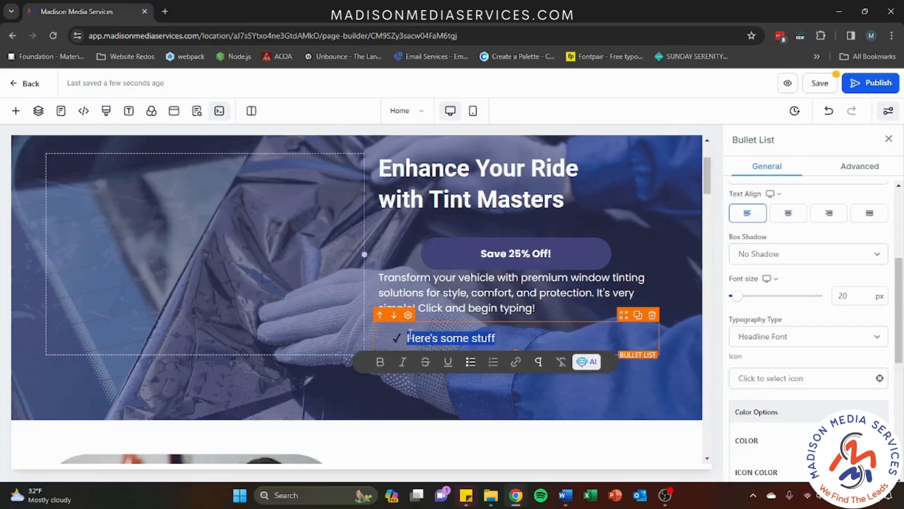
type("We have quality service")
key("Return")
- Enter "We provide added value" and "We are a great ROI" as the second and third bullet items
type("we provid")
key("BackSpace")
key("BackSpace")
key("BackSpace")
key("BackSpace")
key("BackSpace")
key("BackSpace")
key("BackSpace")
key("BackSpace")
key("BackSpace")
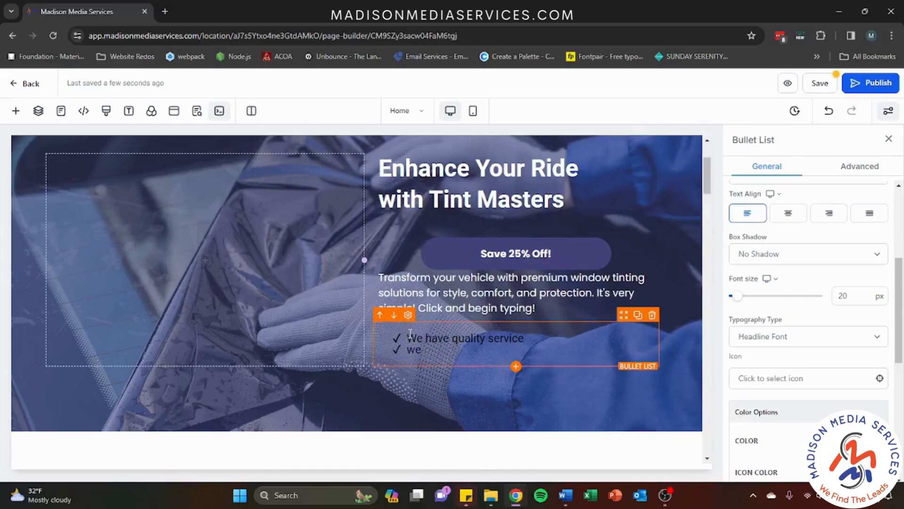
type("We provide add")
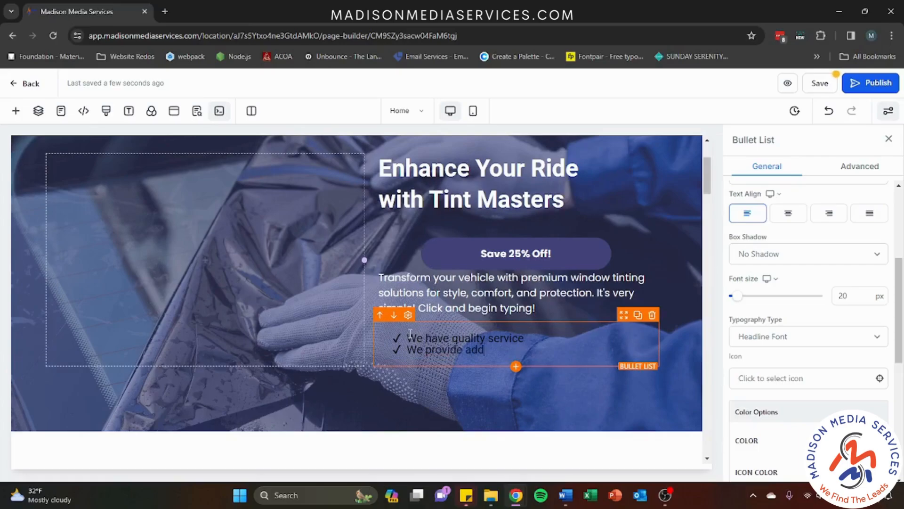
type("ed value")
key("Return")
type("We are a g")
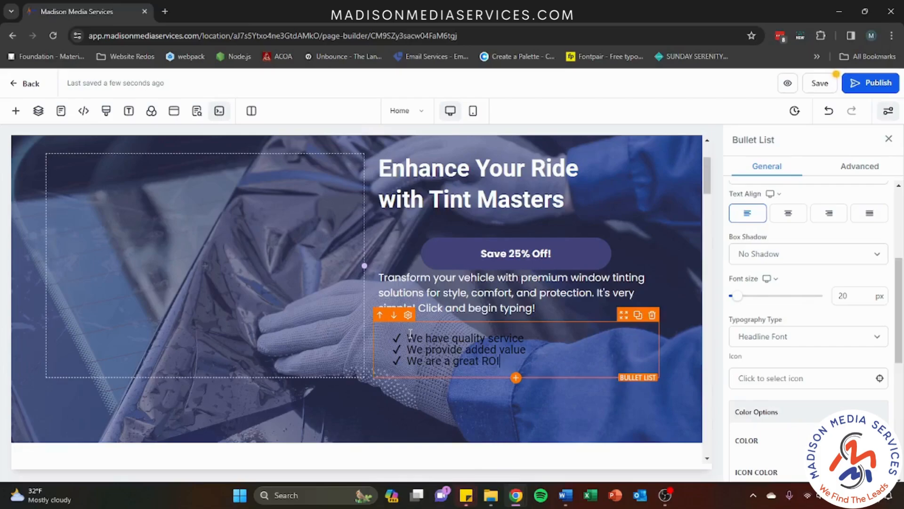
type("reat ROI")
- Rename the hero banner's bullet list element as "Bullet List - Services Offered"
key("ctrl+a")
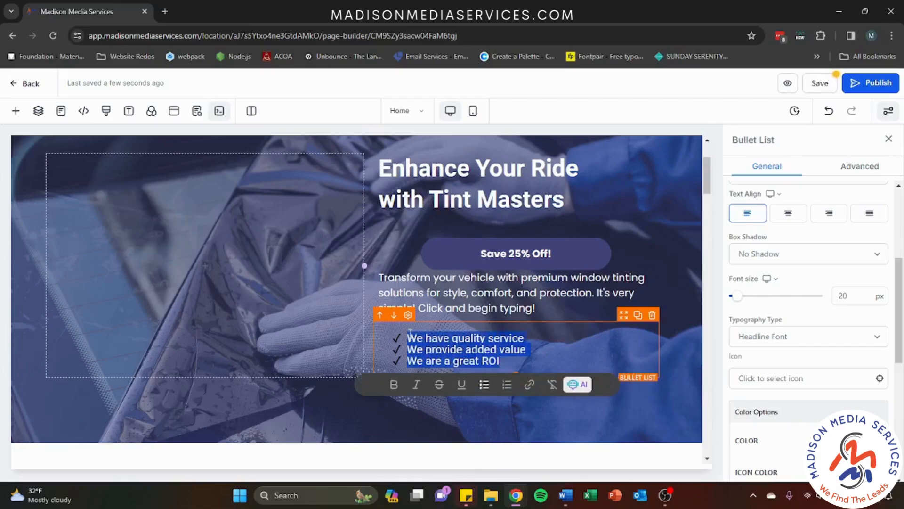
scroll(792, 286, "up", 4)
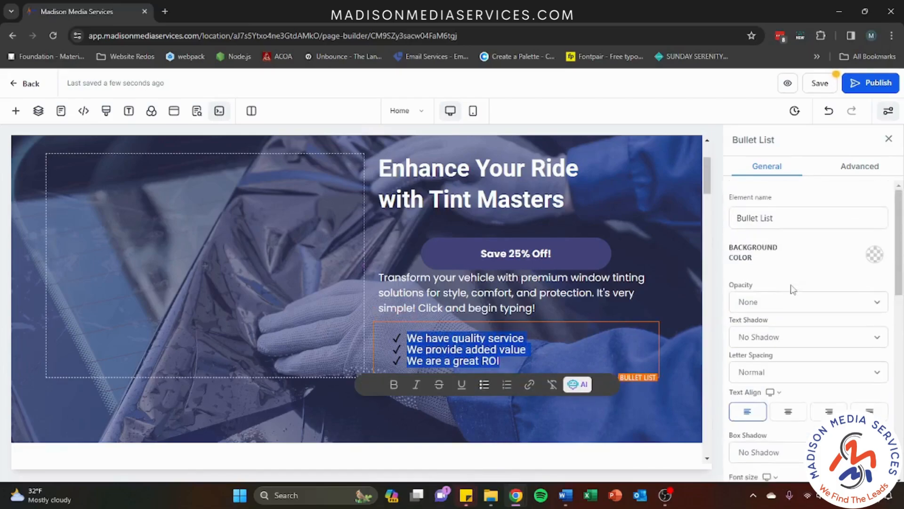
left_click(761, 214)
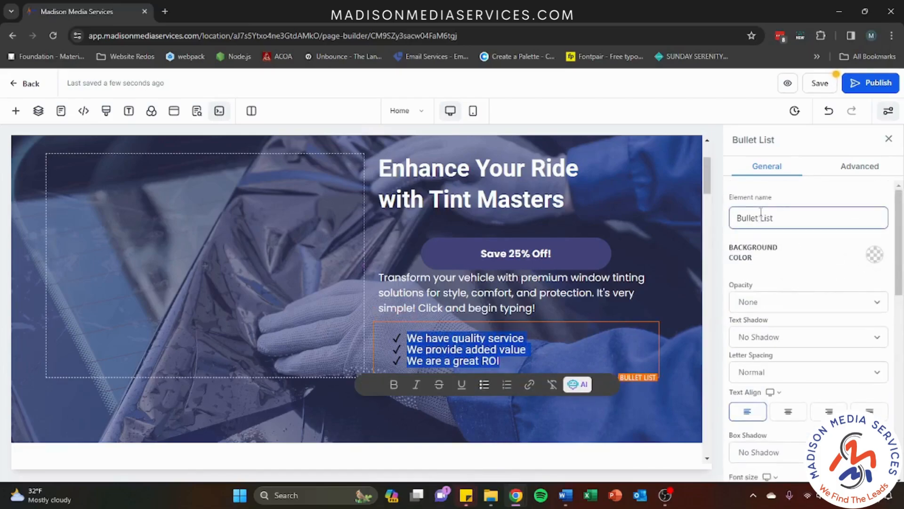
left_click(774, 219)
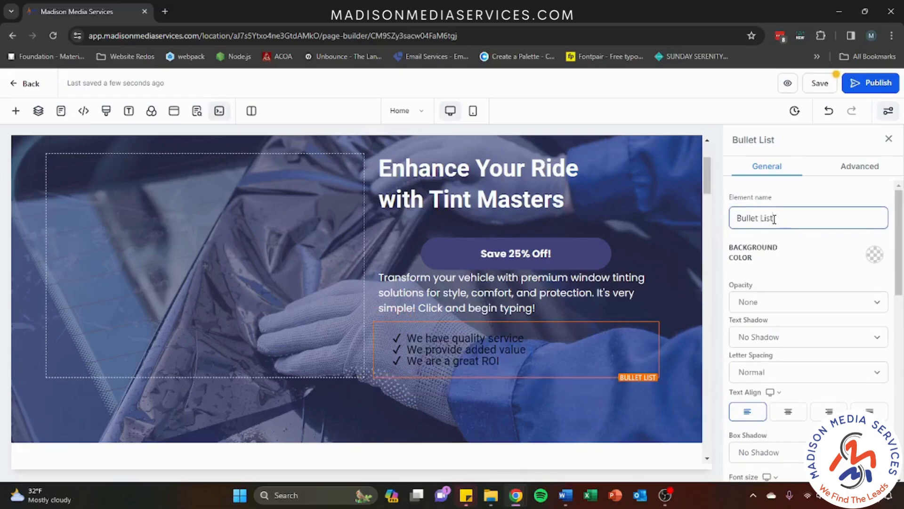
type("- Services Offered")
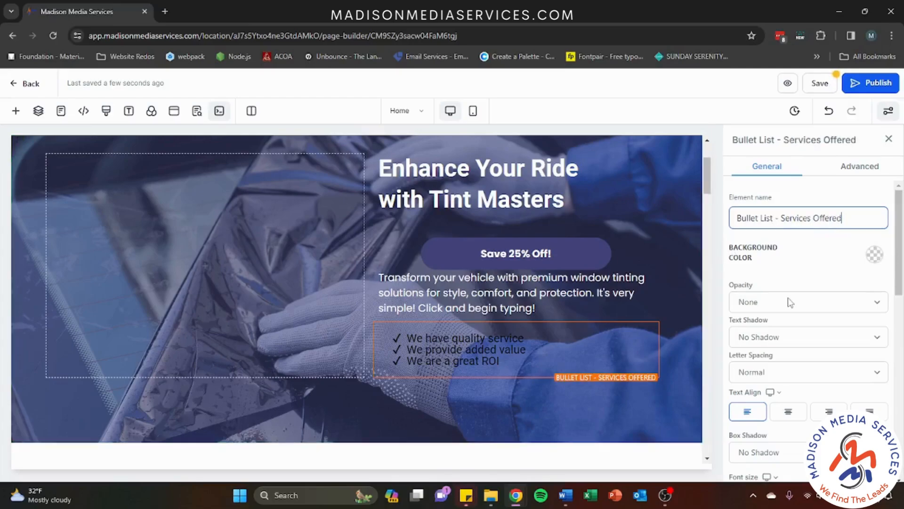
- Set both the text color and the icon color of the Services Offered bullet list to white
scroll(790, 301, "down", 1)
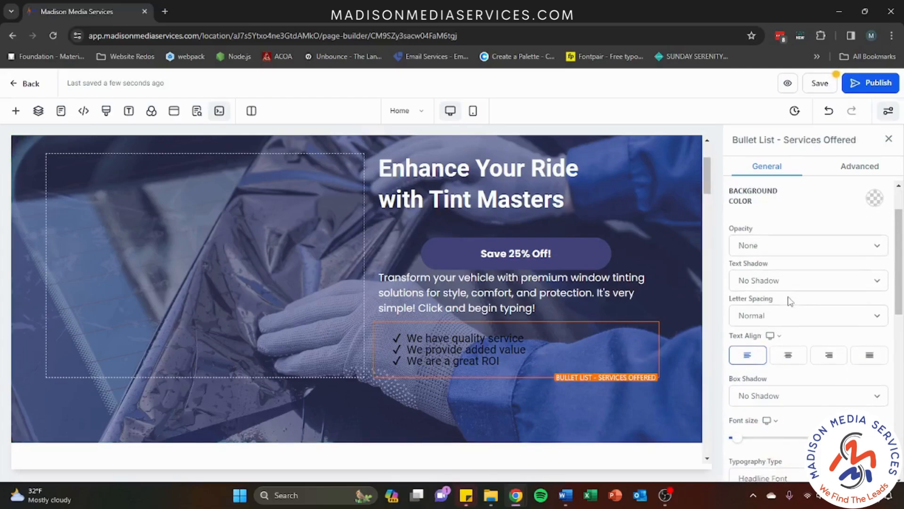
scroll(789, 300, "down", 2)
scroll(782, 277, "down", 3)
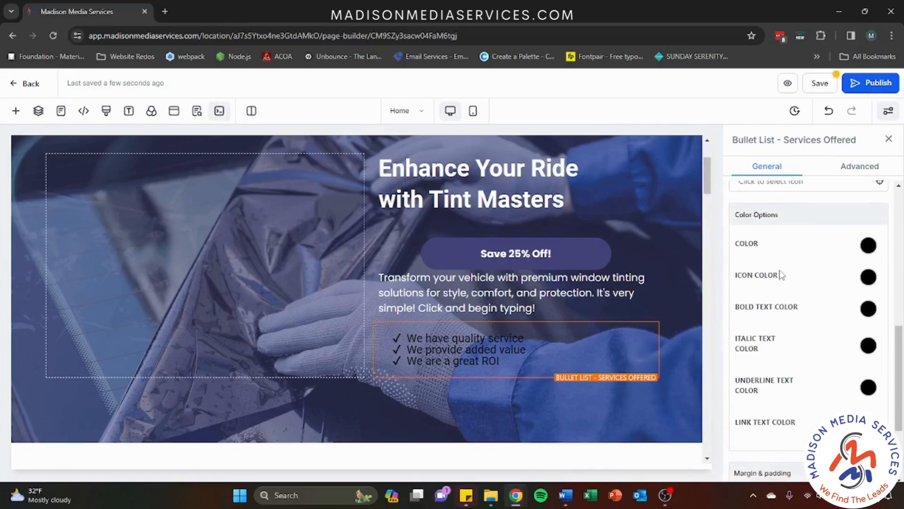
left_click(868, 245)
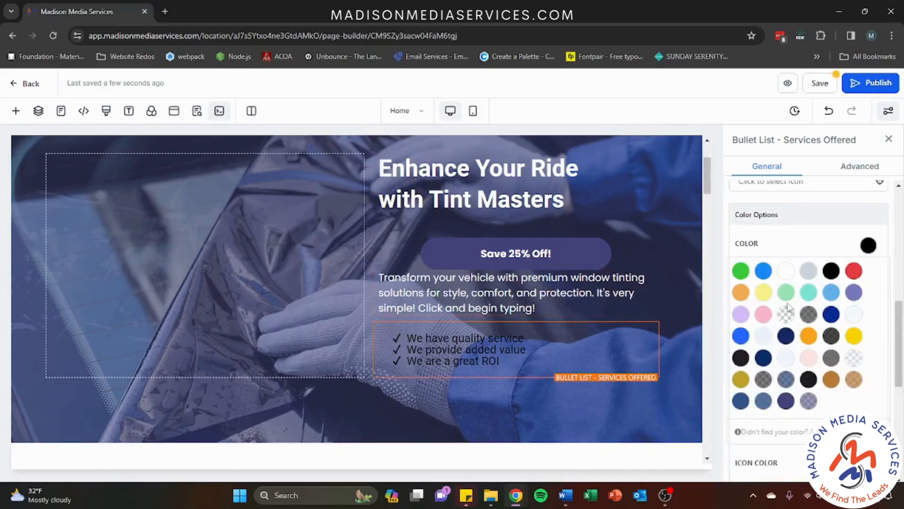
left_click(785, 271)
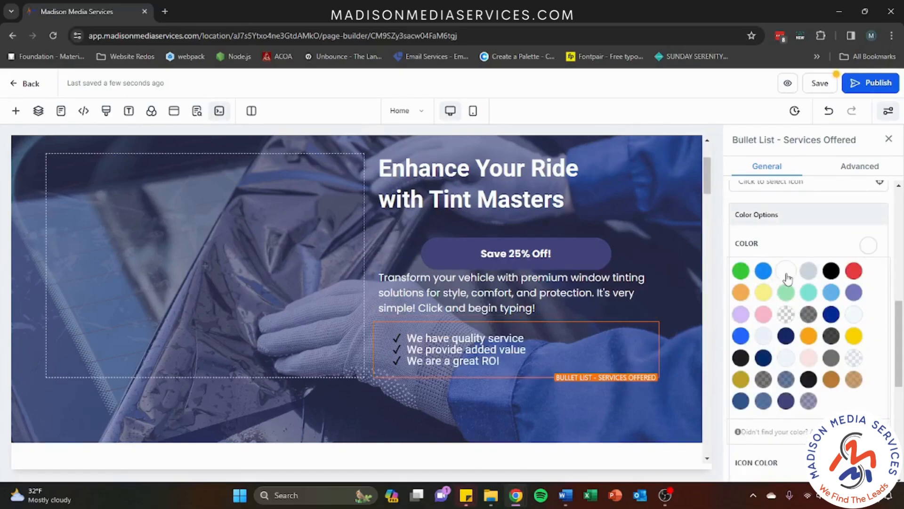
left_click(790, 241)
left_click(868, 276)
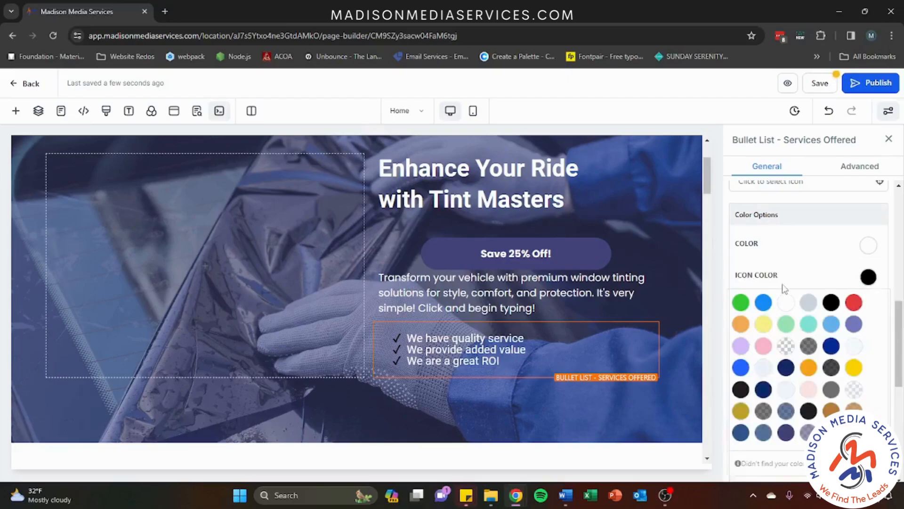
left_click(785, 302)
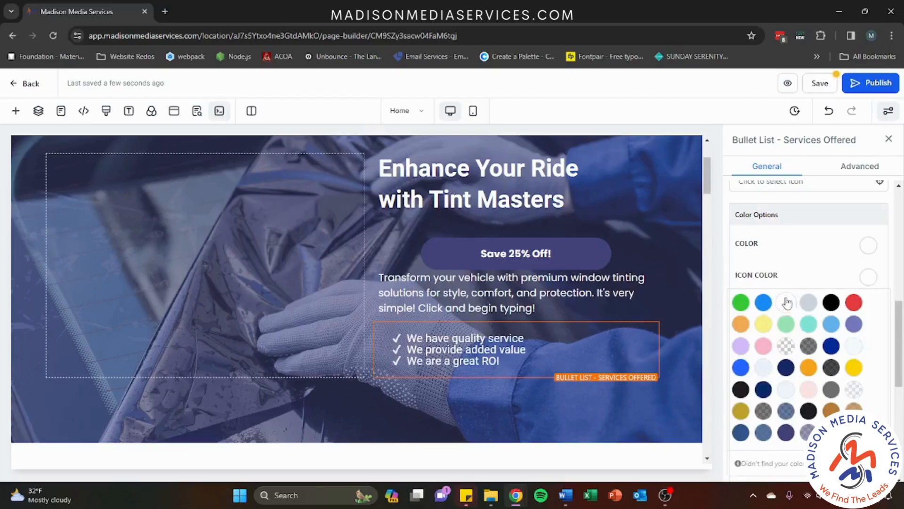
left_click(784, 272)
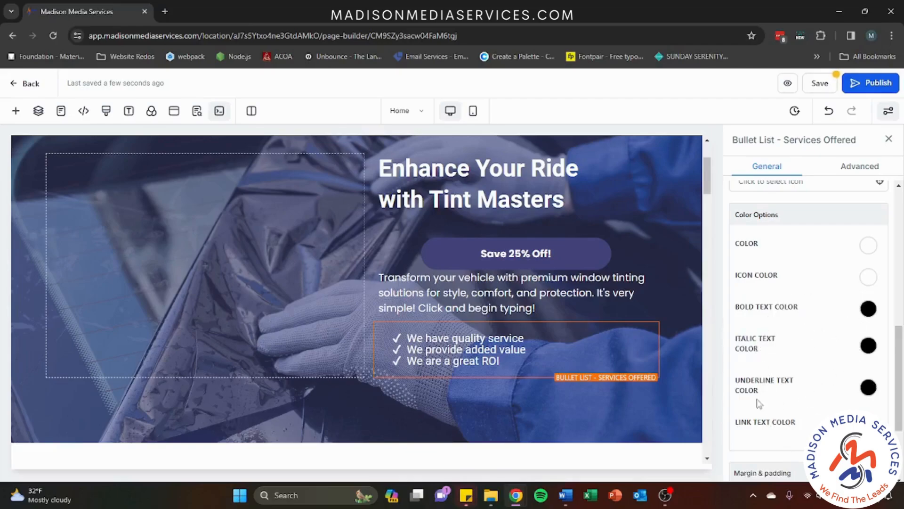
- Look over the bullet list's margin and padding, border, line height and visibility settings
scroll(790, 321, "down", 3)
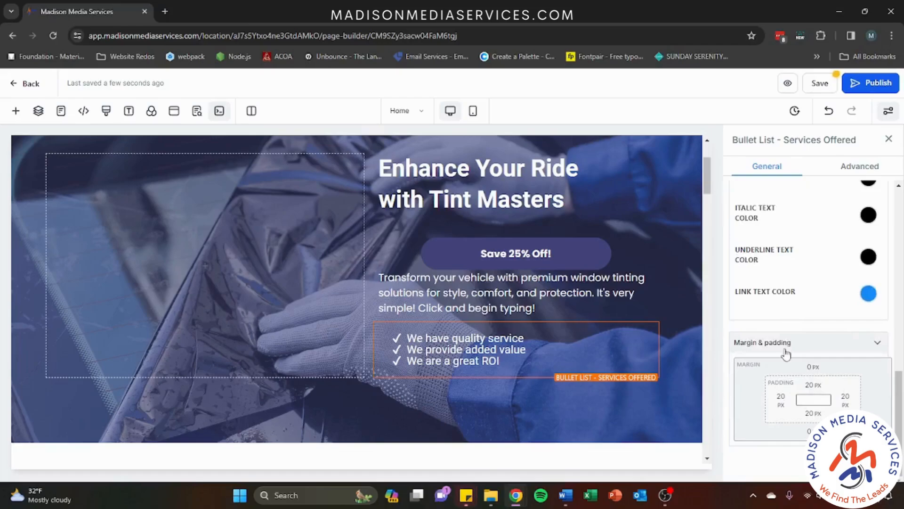
left_click(838, 169)
scroll(786, 274, "up", 1)
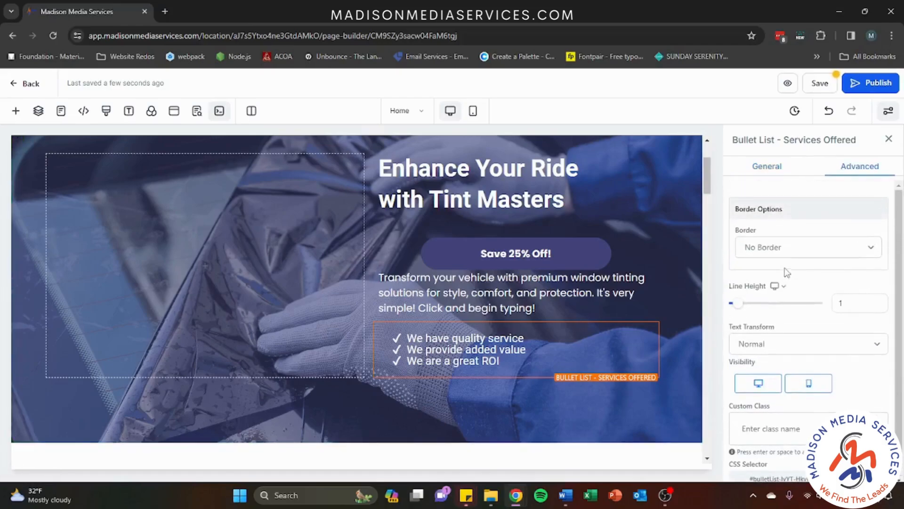
scroll(786, 267, "down", 1)
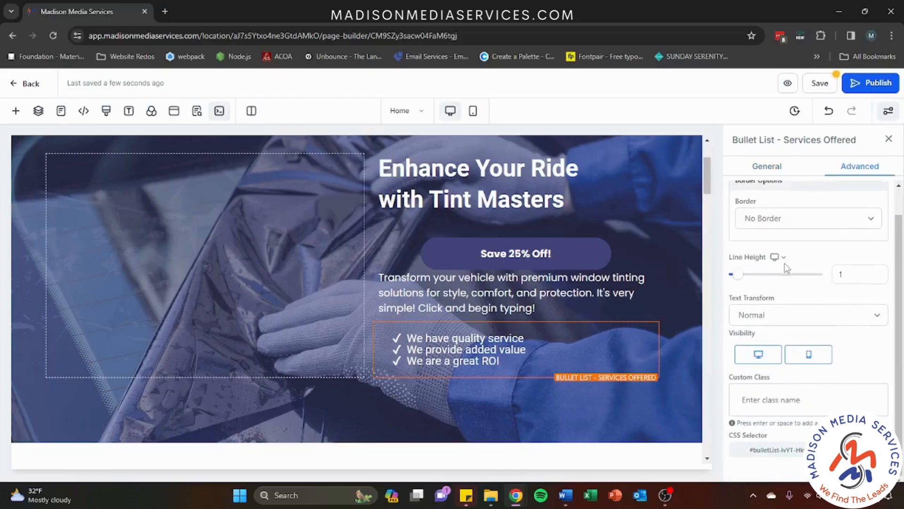
left_click(745, 166)
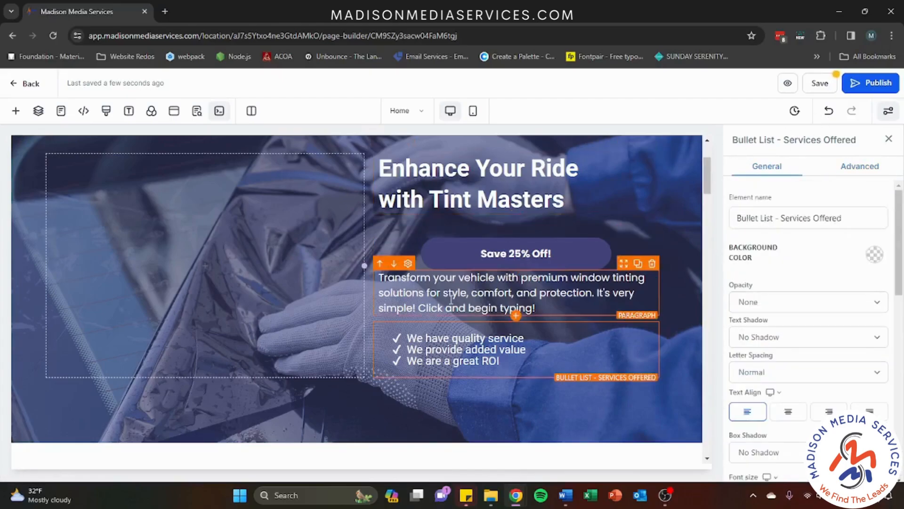
- Examine the settings of the hero headline and the general options and themes of the Save 25% Off! button in the Window Tinting Services section
left_click(441, 183)
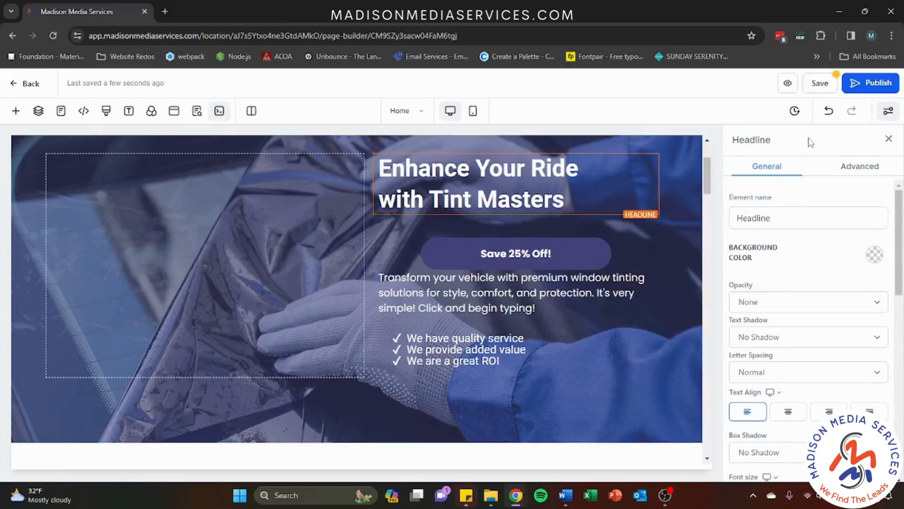
scroll(436, 155, "down", 8)
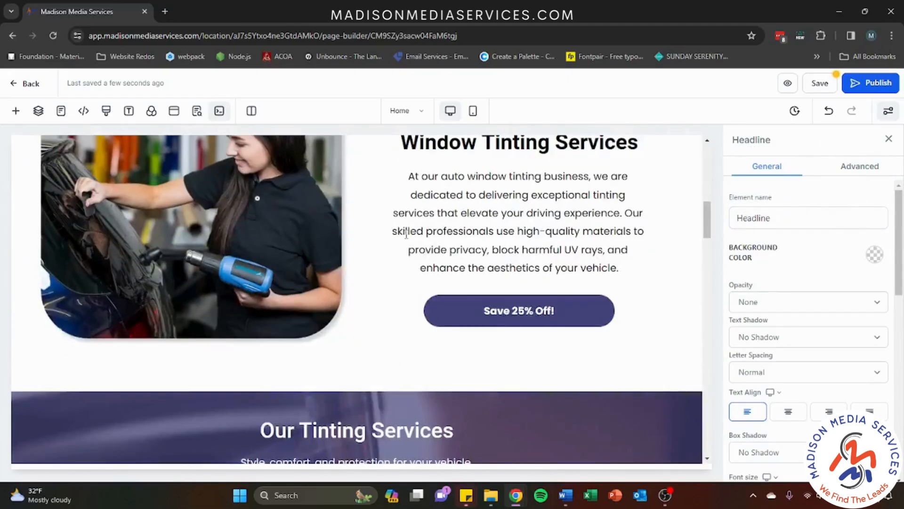
left_click(466, 312)
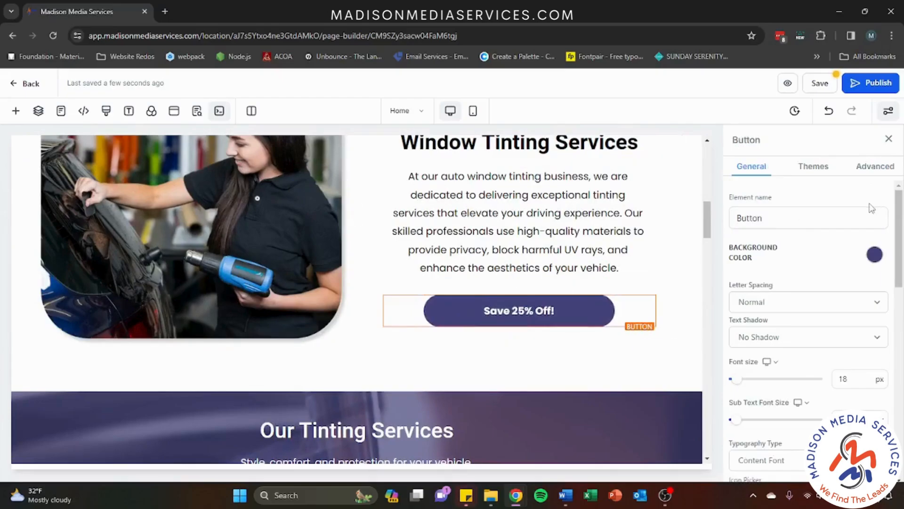
left_click(829, 175)
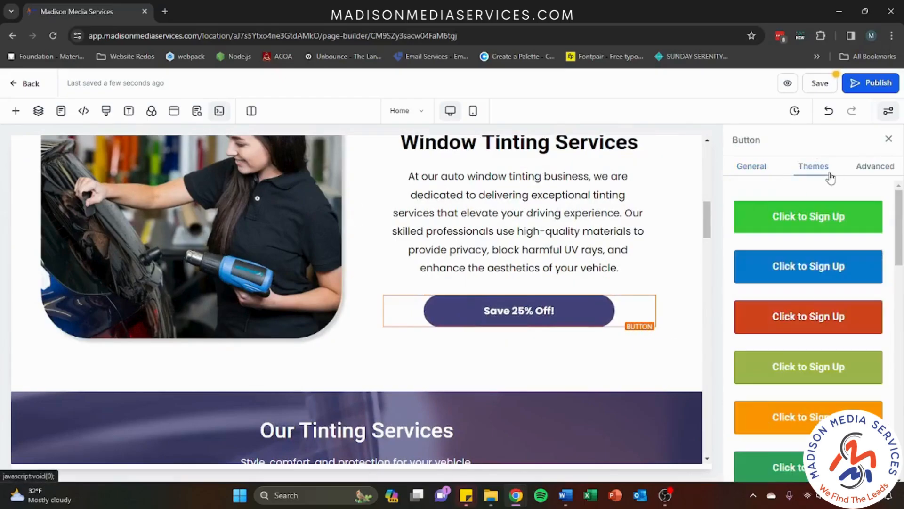
scroll(836, 265, "down", 5)
scroll(837, 265, "up", 6)
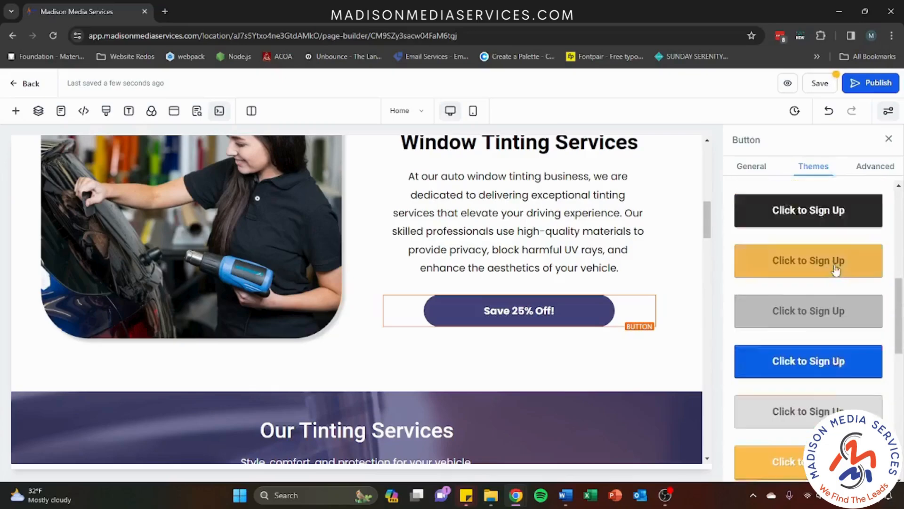
left_click(761, 172)
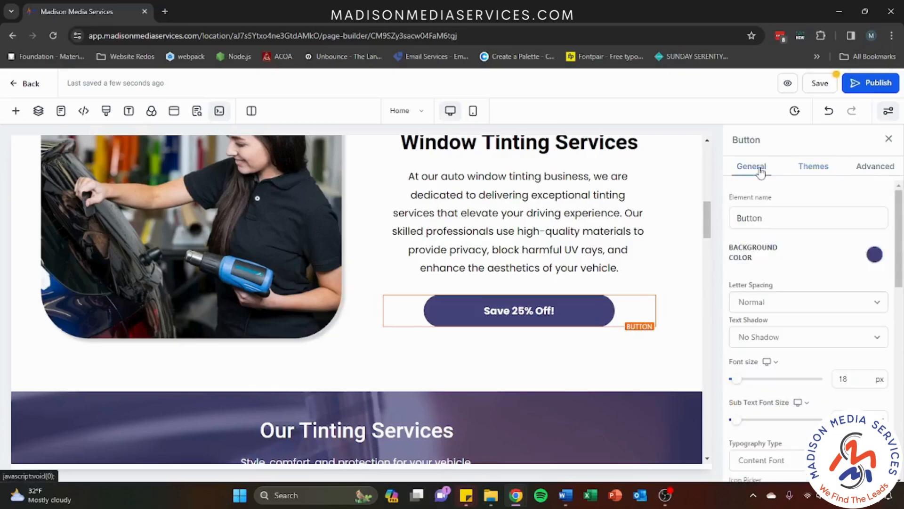
- Insert a one-column row above the Paint Protection Film row in the Our Tinting Services section
scroll(475, 234, "down", 5)
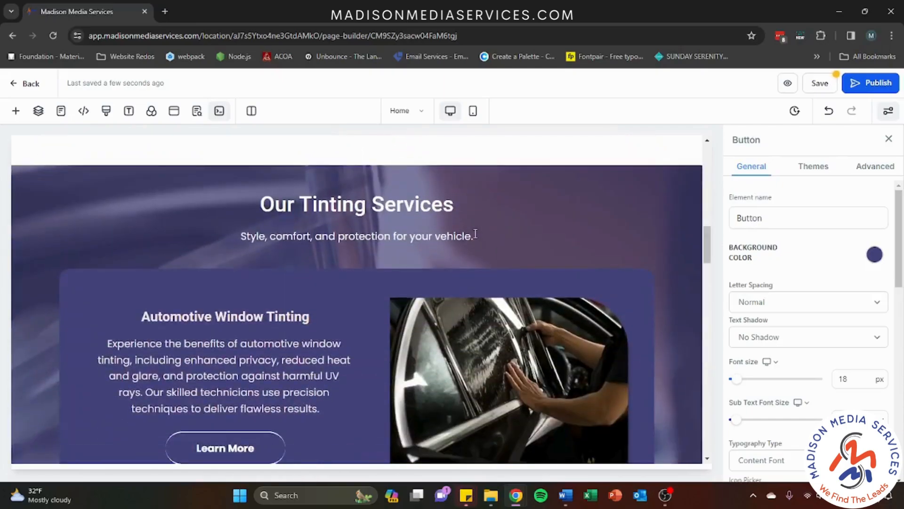
scroll(439, 252, "down", 12)
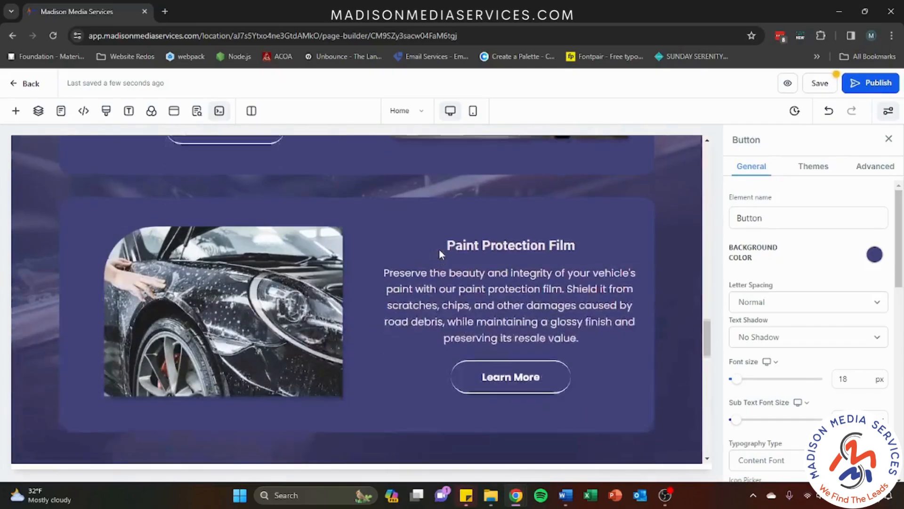
scroll(439, 255, "down", 8)
scroll(440, 254, "up", 7)
left_click(465, 323)
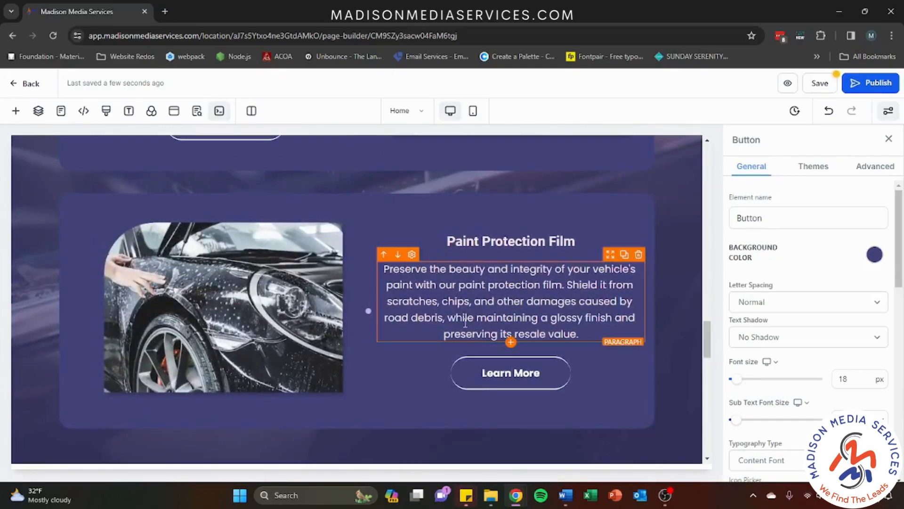
left_click(352, 408)
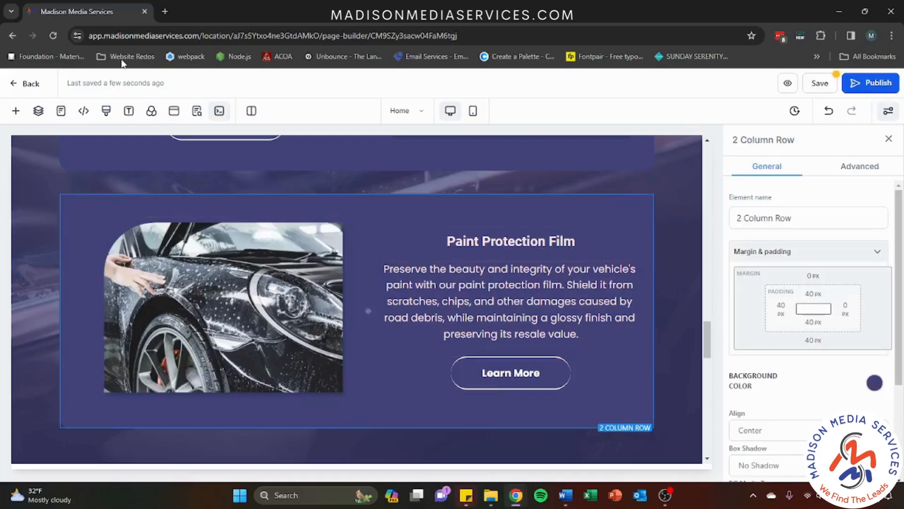
left_click(16, 112)
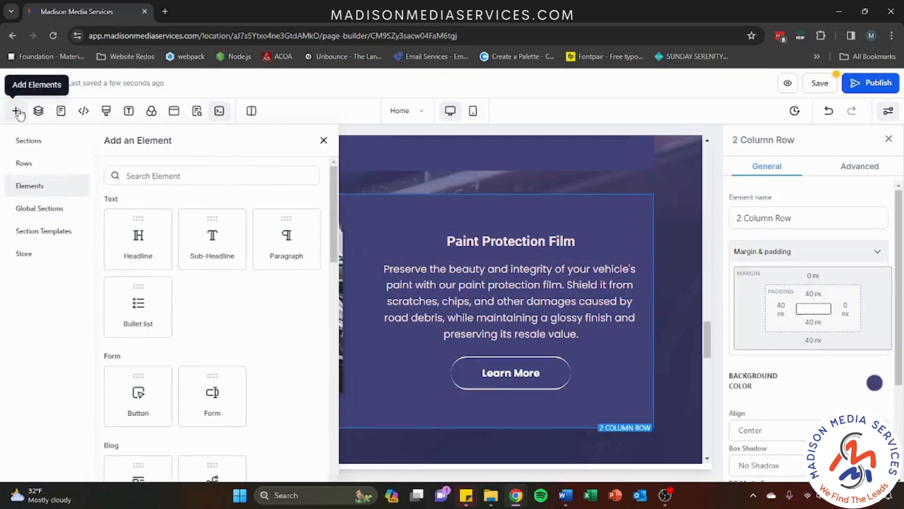
left_click(27, 165)
mouse_move(152, 222)
left_mouse_down()
mouse_move(538, 466)
mouse_move(399, 407)
mouse_move(395, 197)
mouse_move(391, 228)
left_mouse_up()
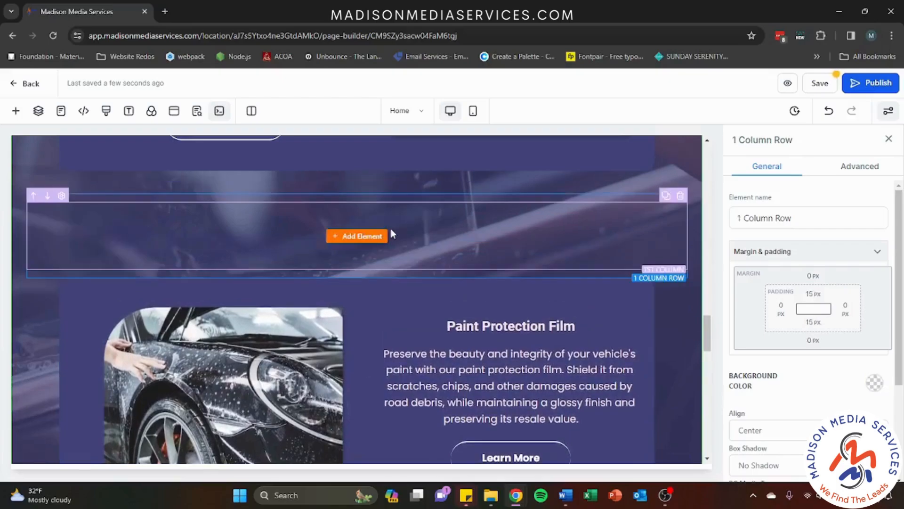
- Look through the available elements and add a Form element to the empty one-column row above Paint Protection Film
left_click(368, 237)
scroll(282, 311, "down", 5)
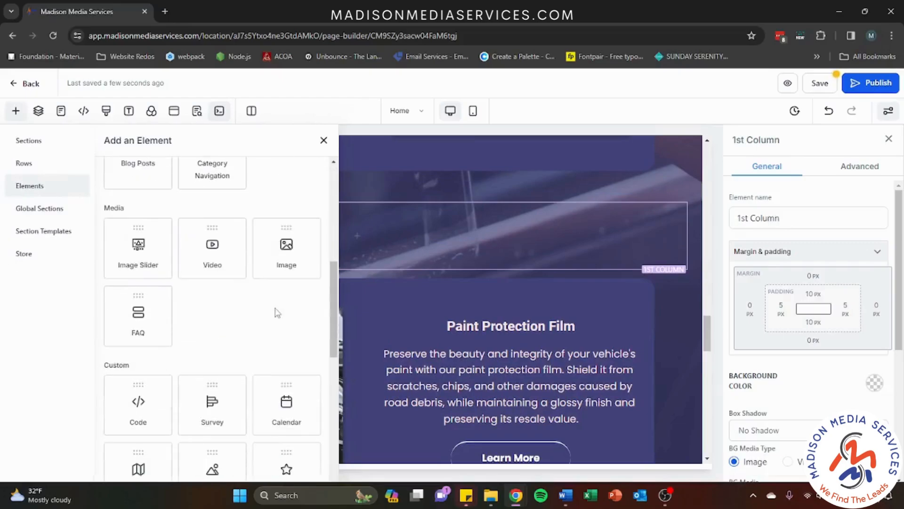
scroll(275, 306, "down", 4)
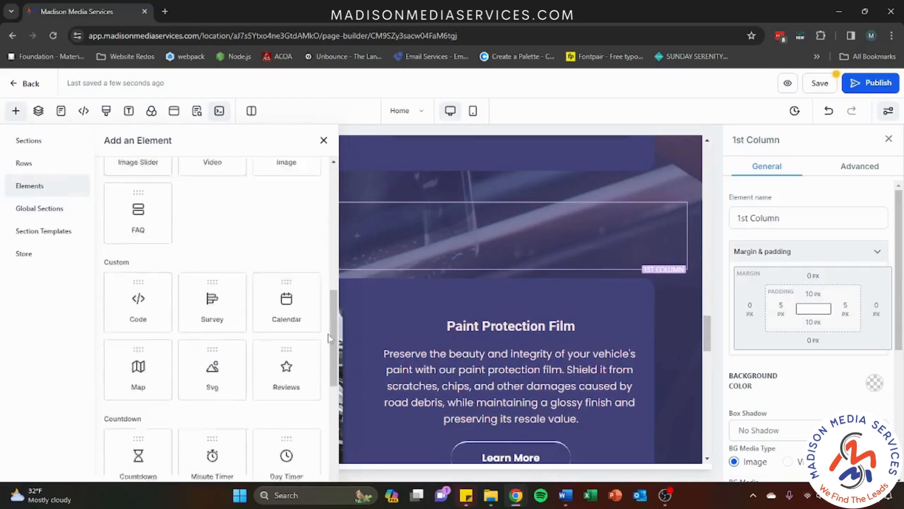
scroll(275, 343, "down", 5)
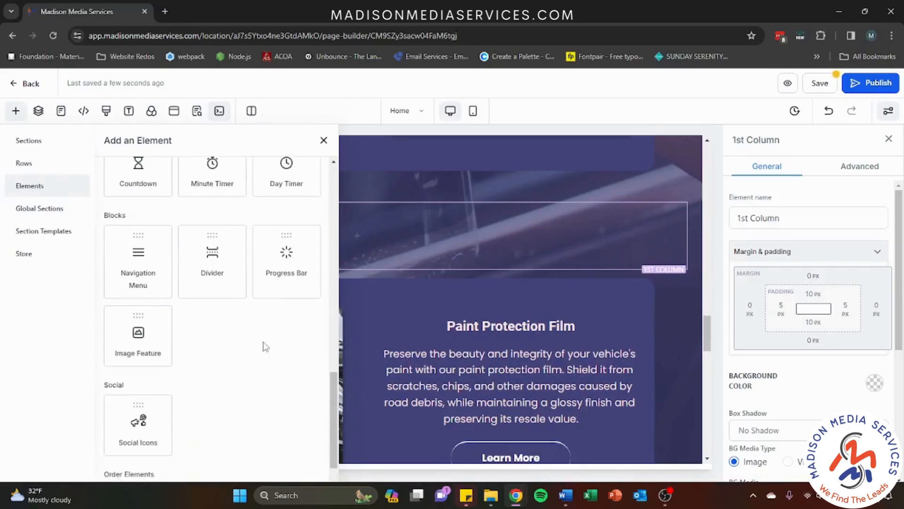
scroll(235, 345, "up", 15)
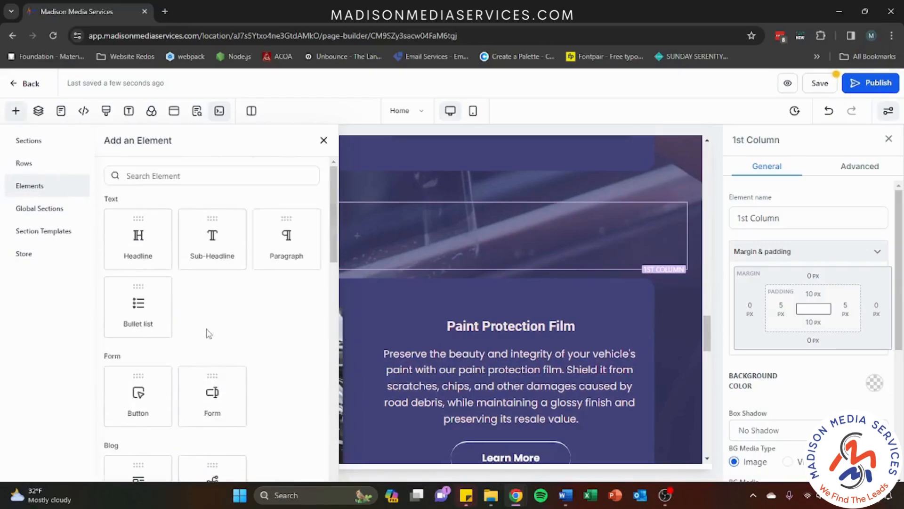
scroll(218, 334, "down", 1)
left_click_drag(218, 333, 369, 241)
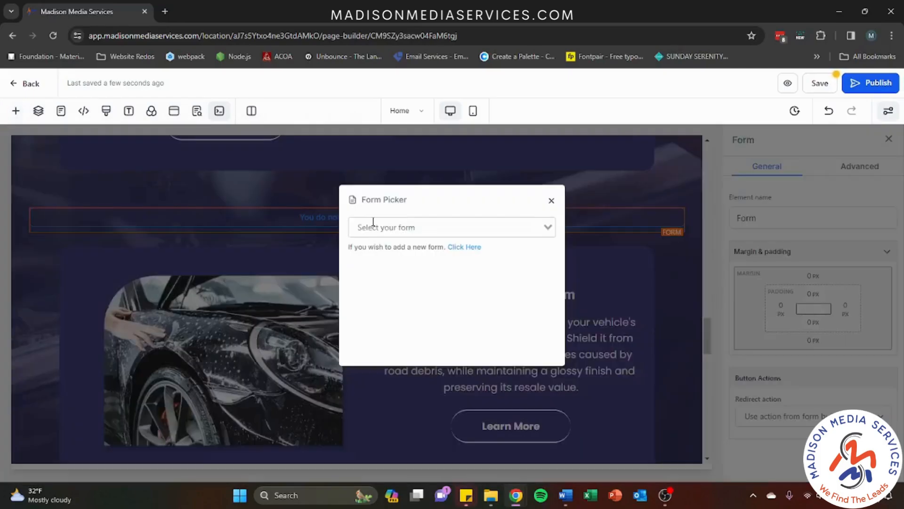
- Pick Tutorial Form 1 as the form shown in the new Form element
left_click(373, 227)
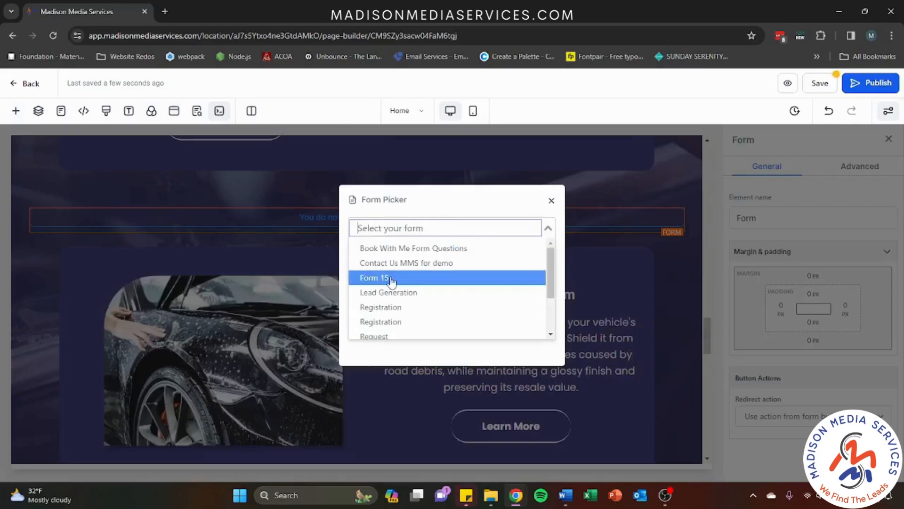
scroll(417, 278, "down", 1)
scroll(417, 279, "down", 3)
scroll(412, 285, "up", 2)
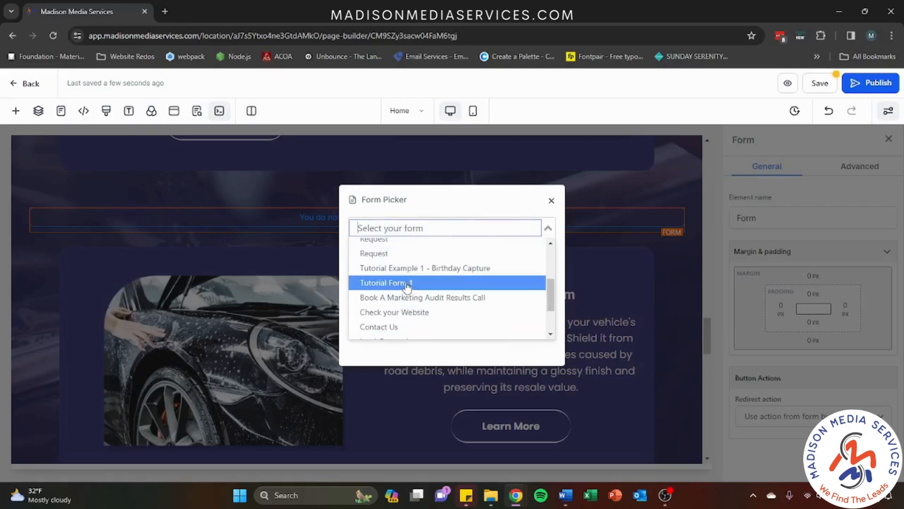
left_click(406, 285)
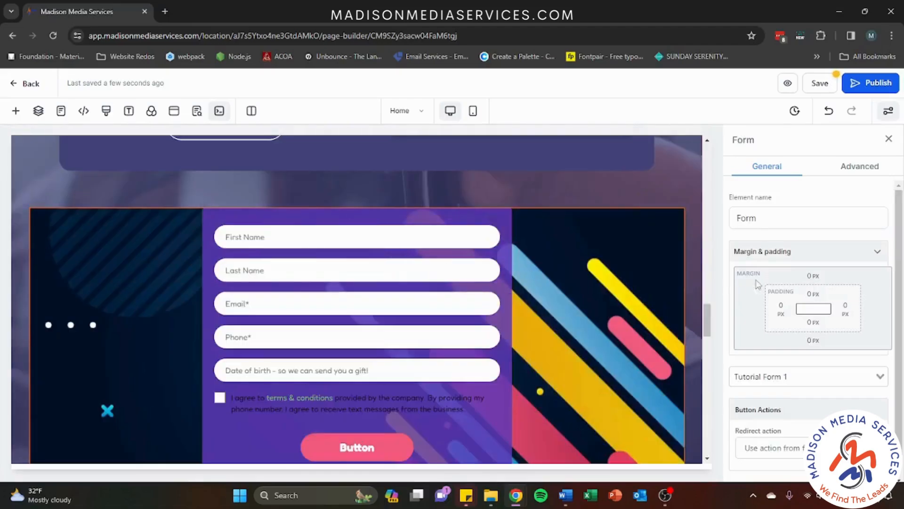
- Check how the embedded form sits above Paint Protection Film and view the settings of the form and its one-column row
scroll(559, 303, "down", 5)
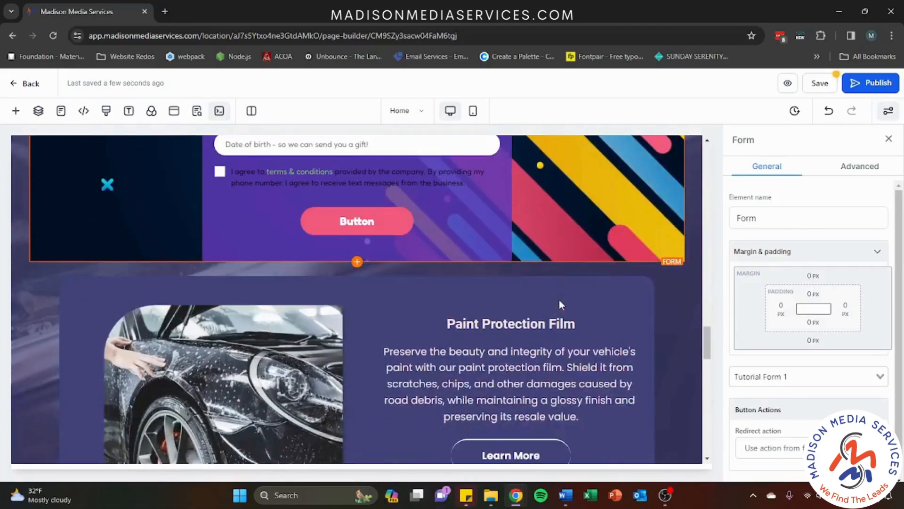
left_click(542, 272)
scroll(481, 278, "up", 5)
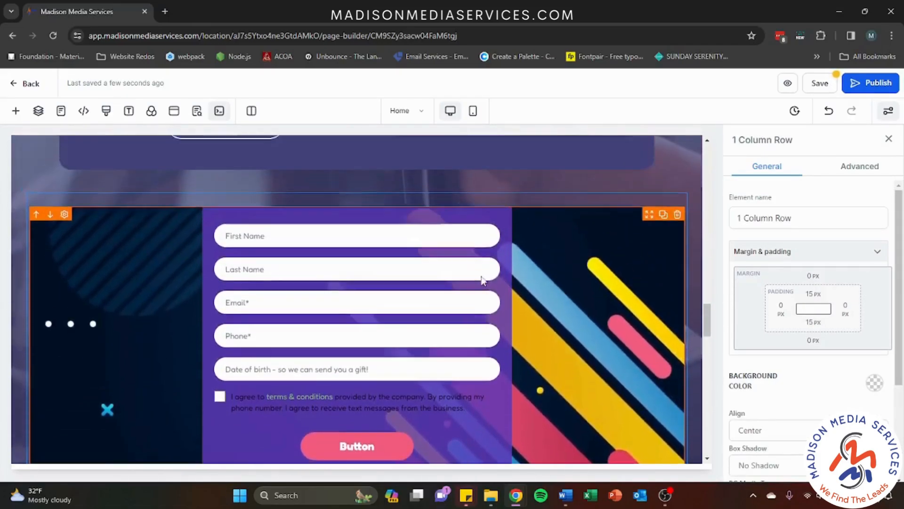
left_click(286, 375)
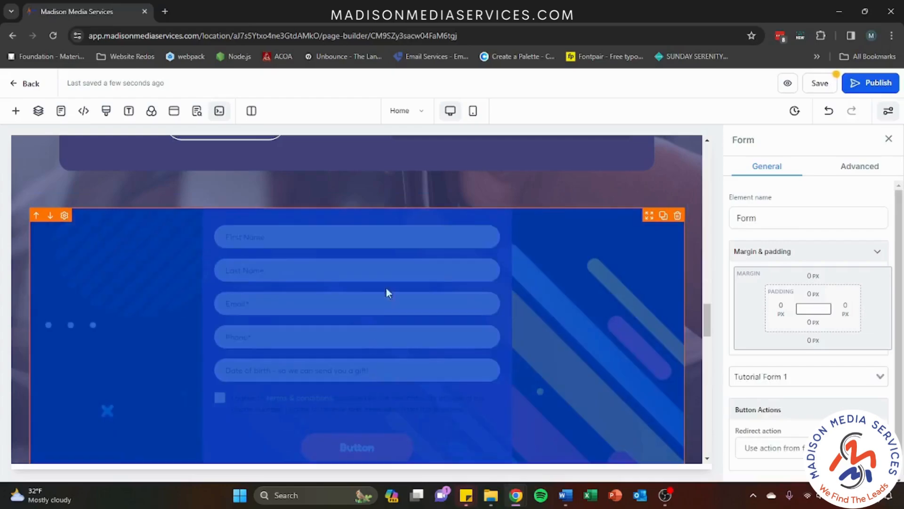
left_click(410, 197)
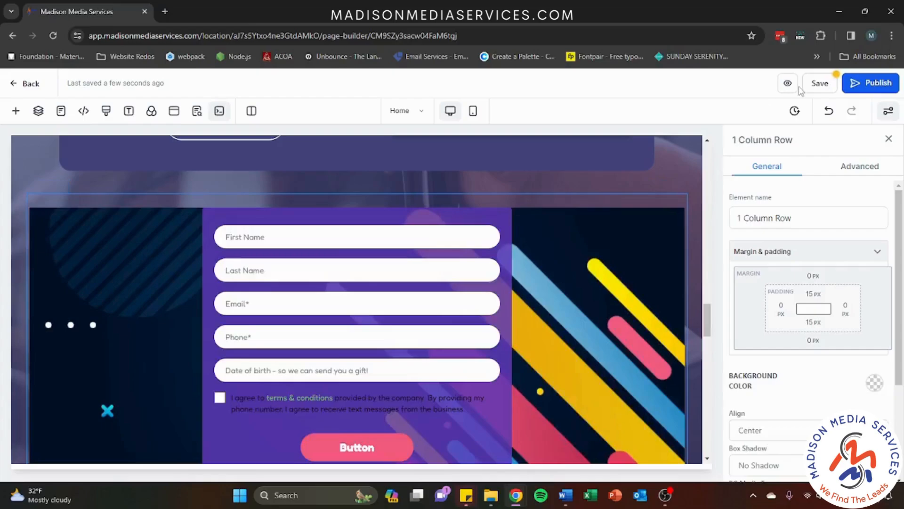
- Save the page and open its preview, looking through it as far as the embedded form
left_click(829, 86)
left_click(788, 85)
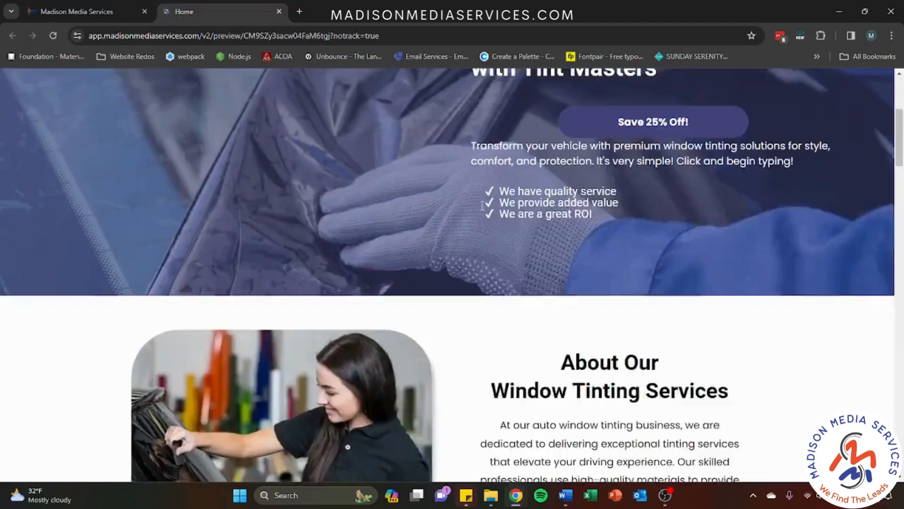
scroll(482, 211, "down", 5)
scroll(482, 209, "down", 3)
scroll(484, 209, "up", 8)
scroll(484, 209, "down", 15)
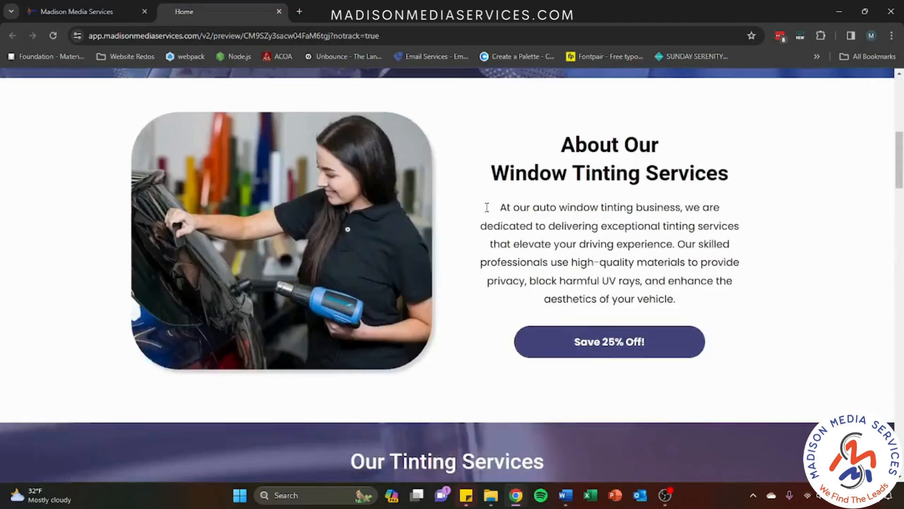
scroll(485, 208, "down", 20)
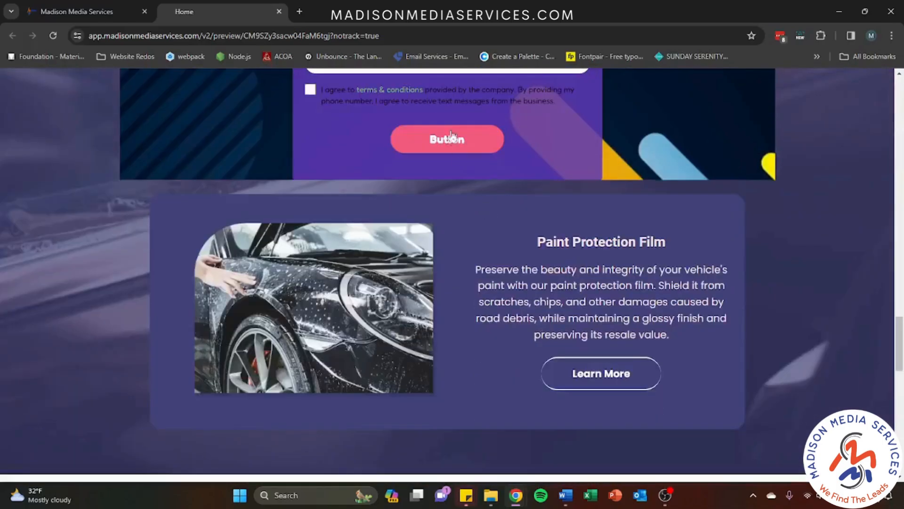
scroll(452, 231, "up", 7)
- Test the First Name field of the previewed form by entering a first name and clearing it again
left_click(437, 266)
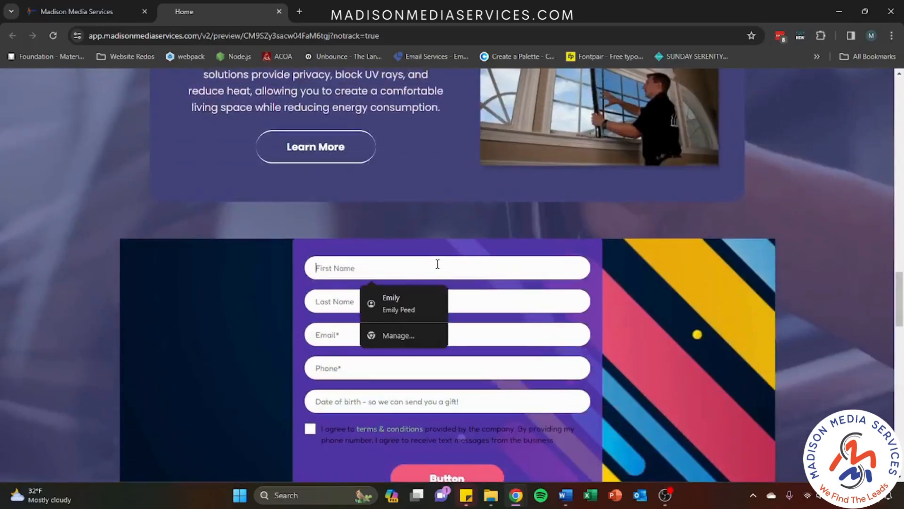
type("Emily")
key("BackSpace")
key("BackSpace")
key("BackSpace")
key("BackSpace")
key("BackSpace")
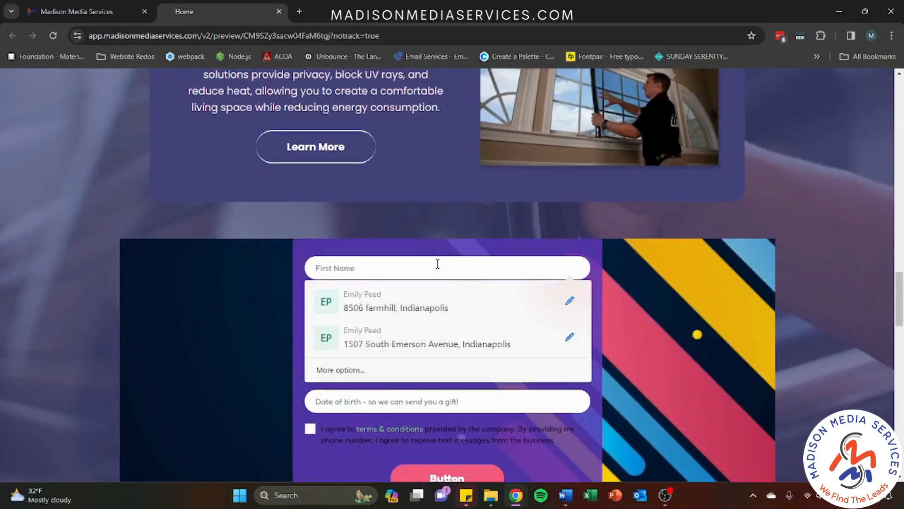
left_click(430, 227)
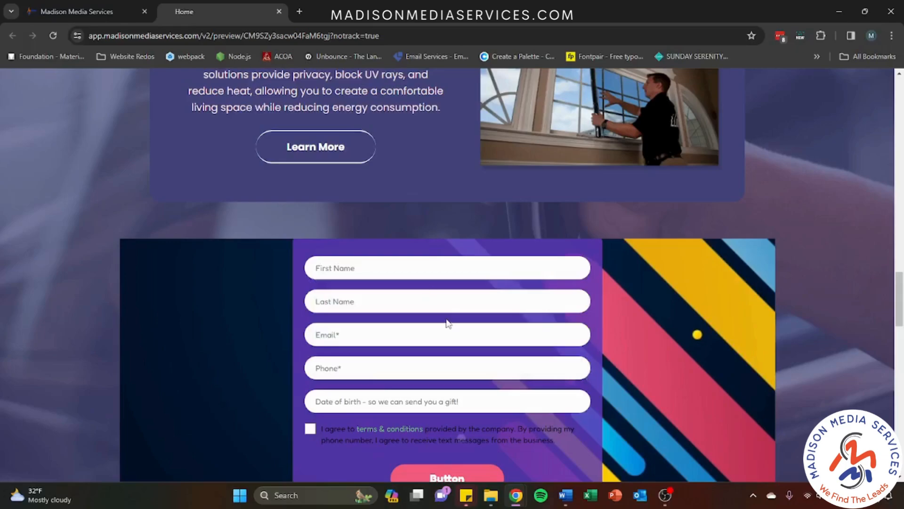
- Review the embedded form and the Customer Testimonials section in the preview, and return to the page builder
scroll(514, 293, "down", 12)
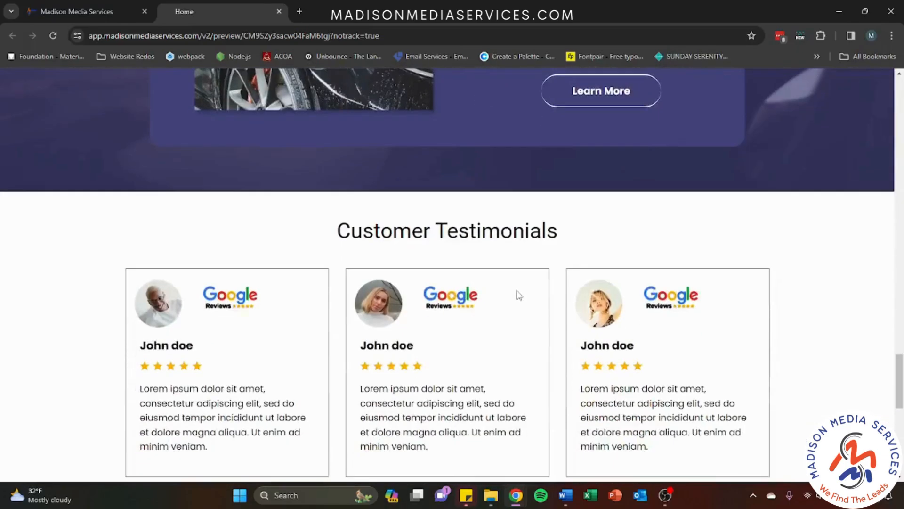
scroll(513, 291, "up", 8)
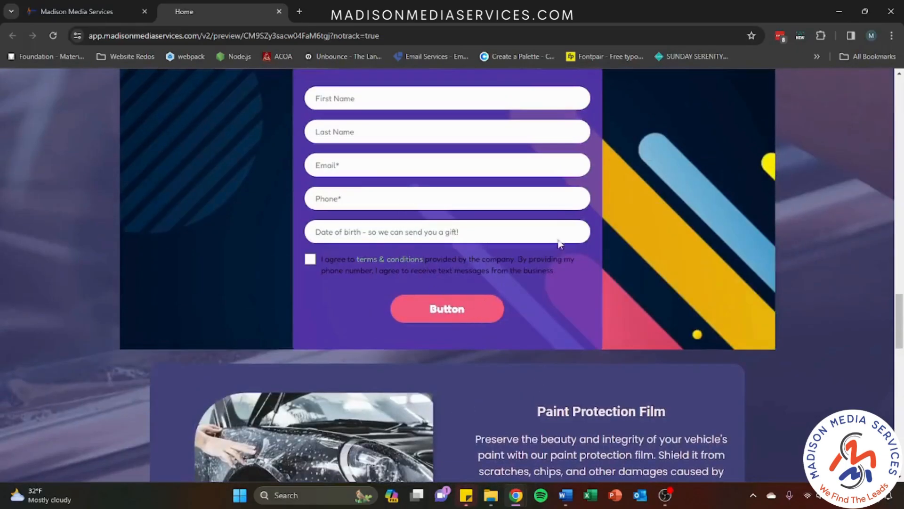
scroll(520, 301, "up", 3)
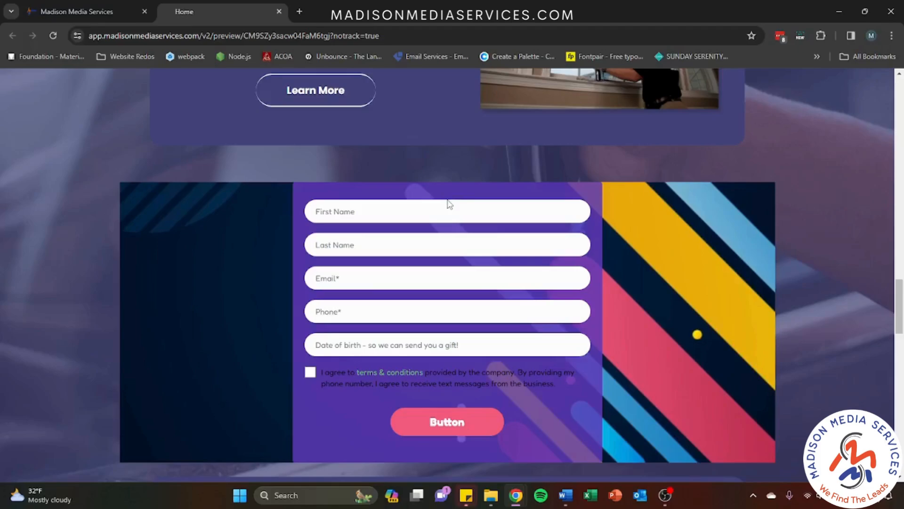
left_click(279, 12)
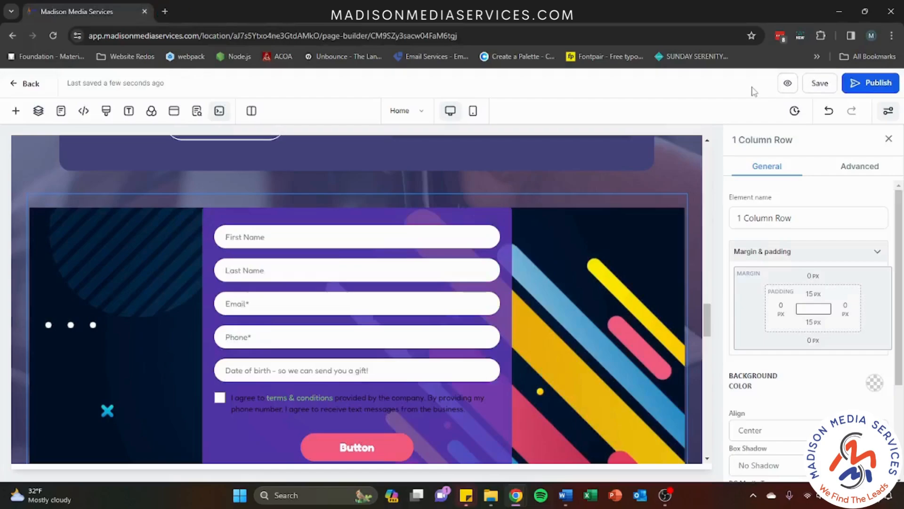
- View the domains available for publishing the site, and cancel the domain selection
left_click(865, 90)
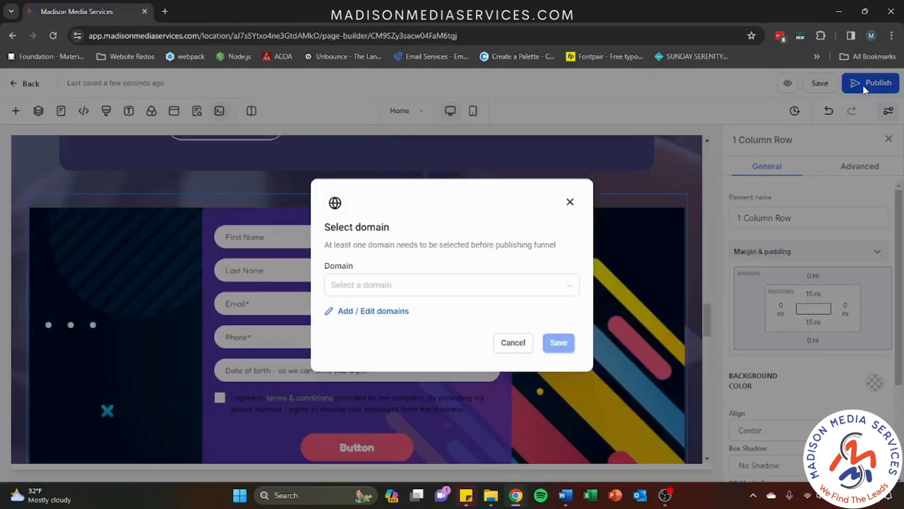
left_click(370, 286)
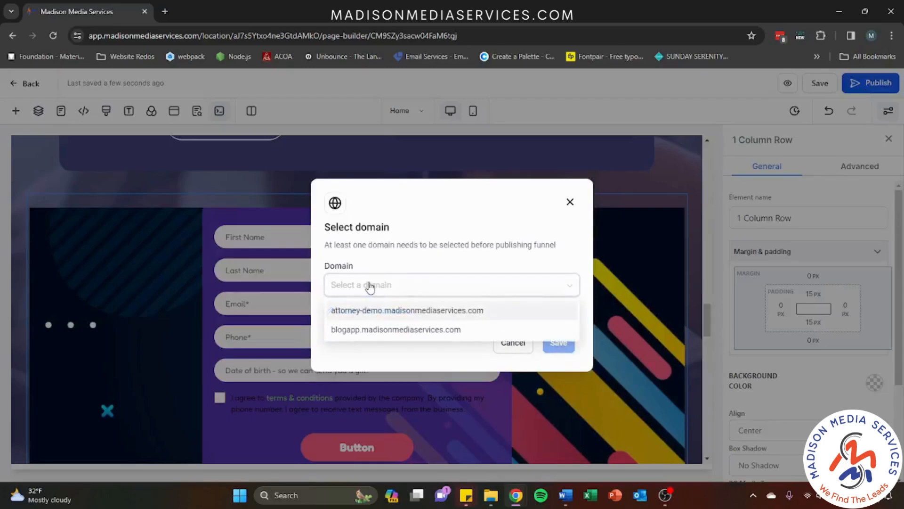
left_click(371, 285)
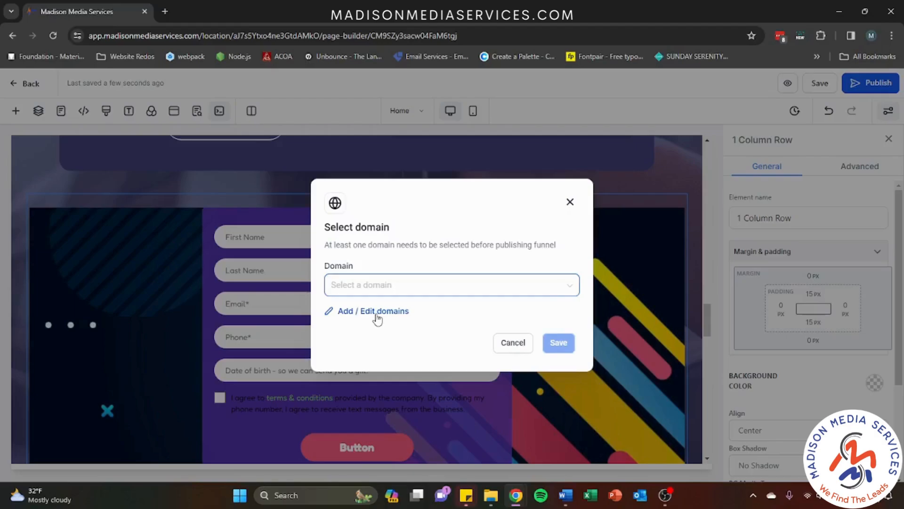
left_click(513, 343)
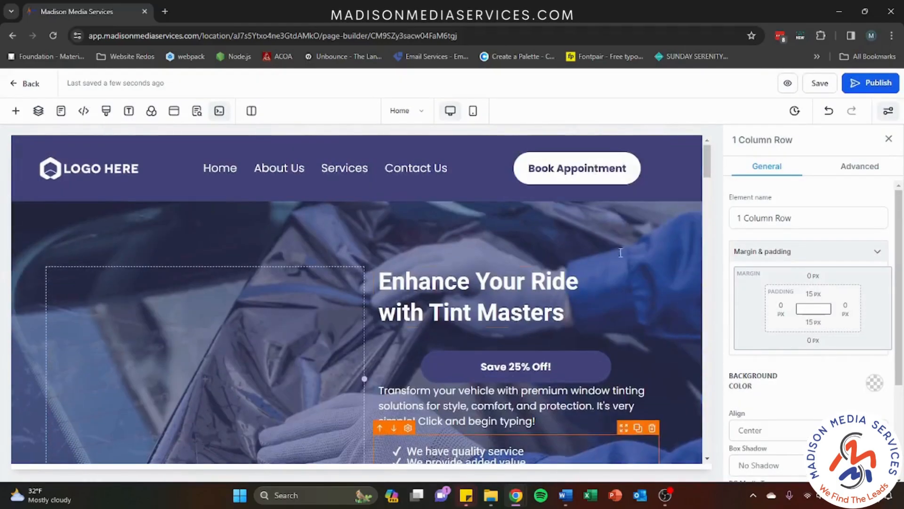
- Compare versions #1, #2 and #3 in the page's version history, and return to the editor without restoring any
left_click(793, 112)
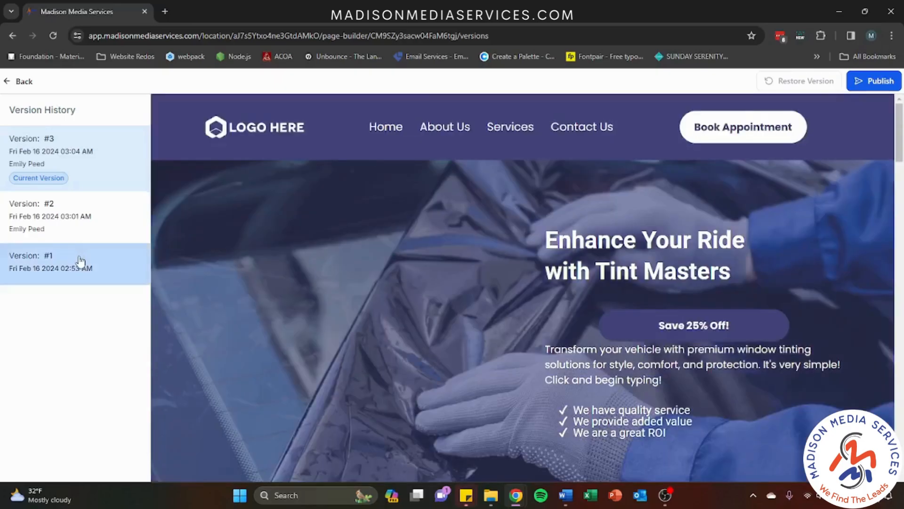
left_click(80, 262)
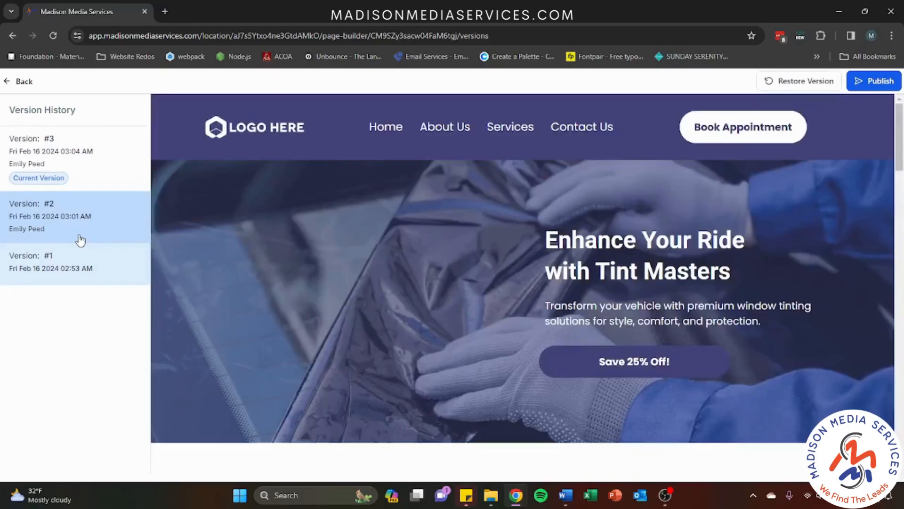
left_click(80, 240)
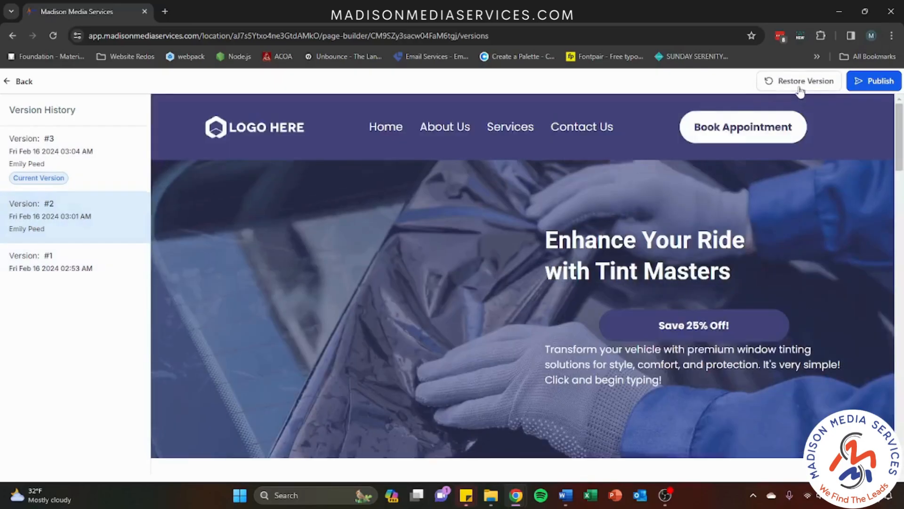
left_click(61, 149)
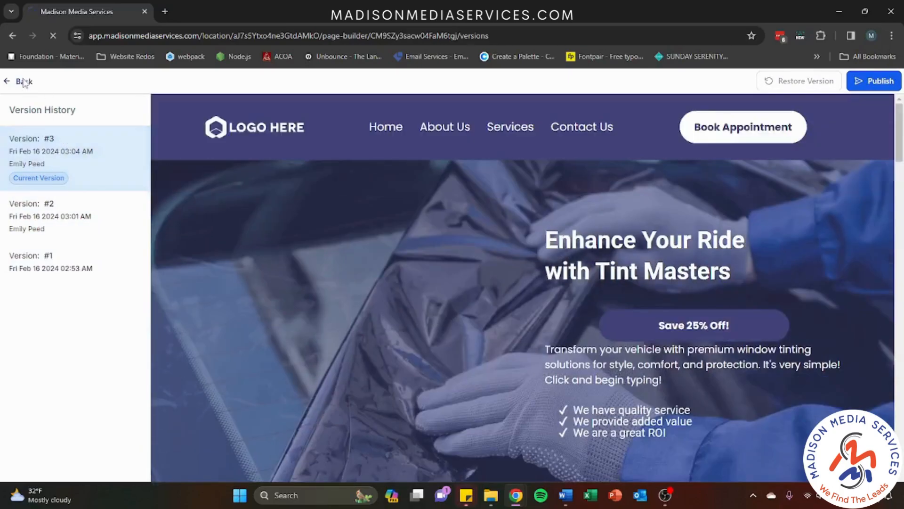
left_click(21, 81)
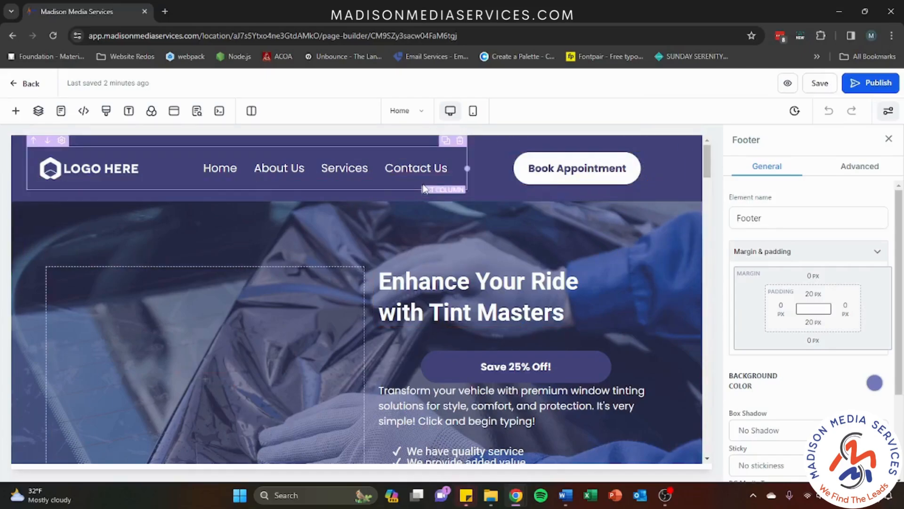
- Examine the settings of the header's first column and the general and color options of its navigation menu
left_click(263, 187)
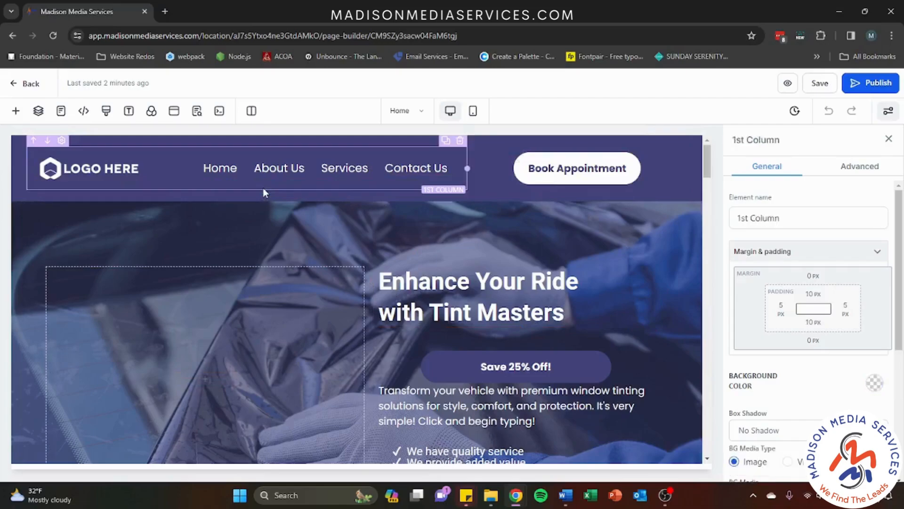
left_click(109, 173)
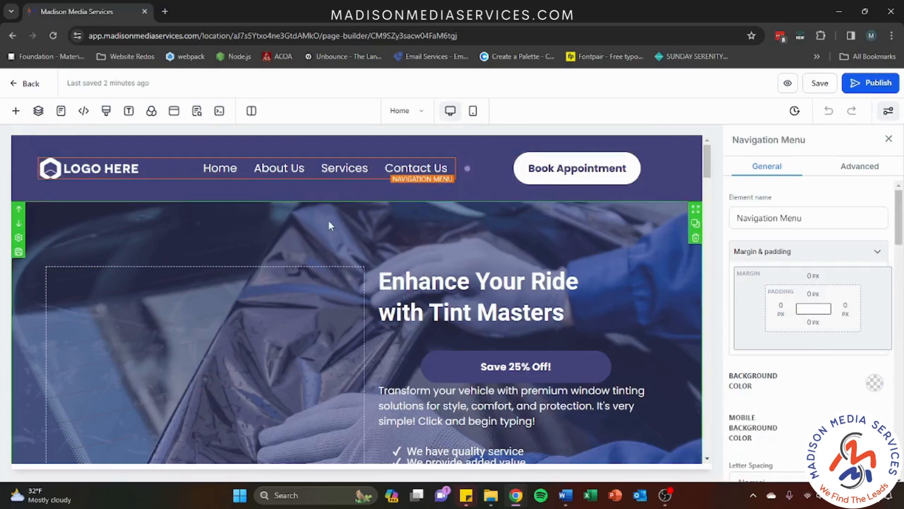
scroll(796, 299, "down", 5)
scroll(796, 299, "down", 2)
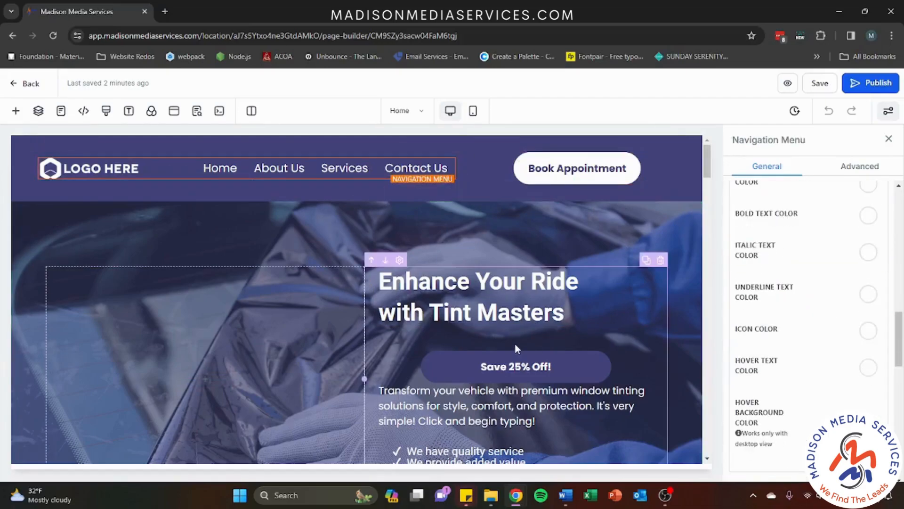
- View the settings of the Our Tinting Services section and look over the page down to the footer
scroll(516, 344, "down", 10)
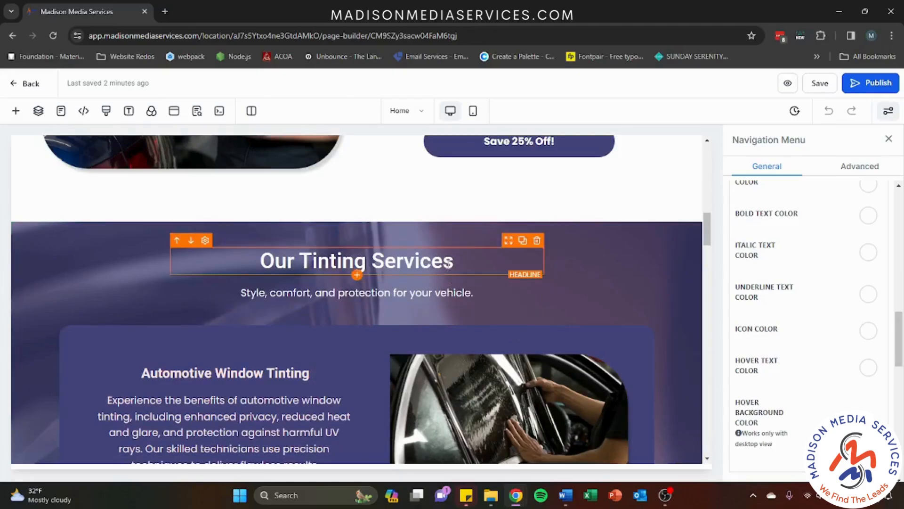
left_click(504, 224)
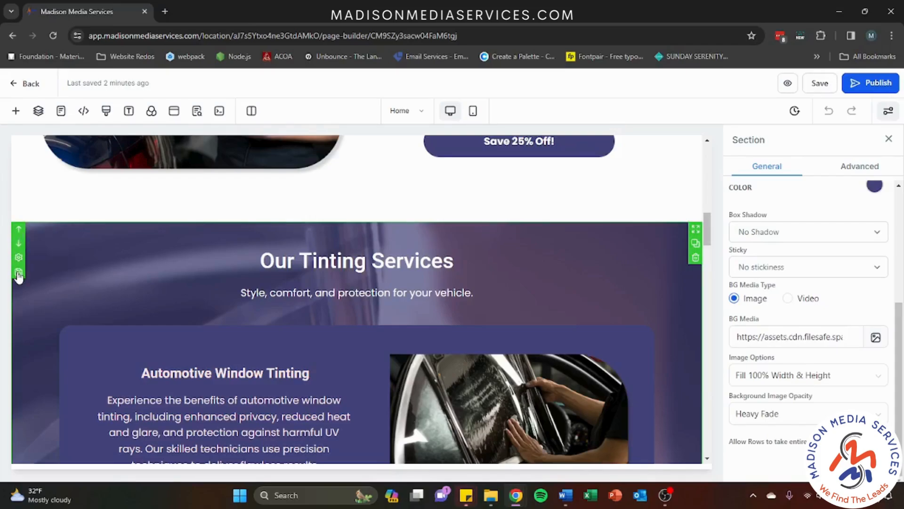
scroll(160, 274, "down", 15)
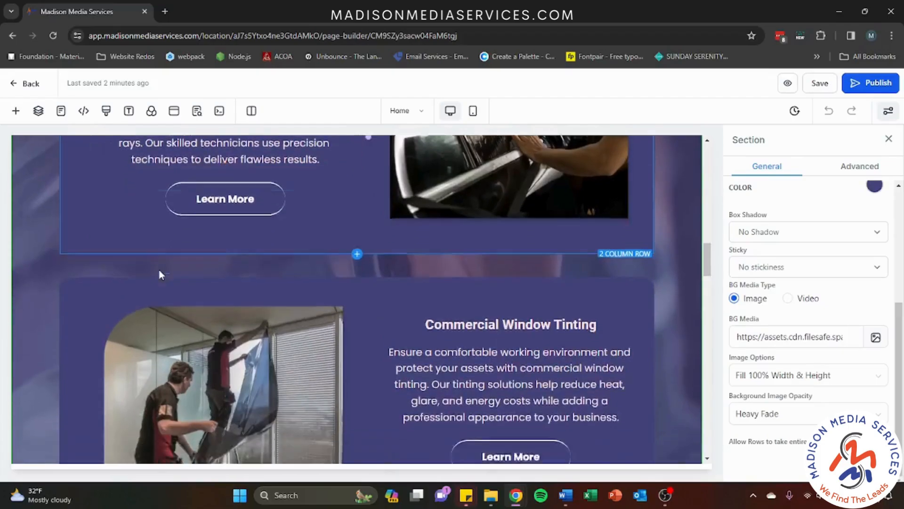
scroll(160, 274, "down", 15)
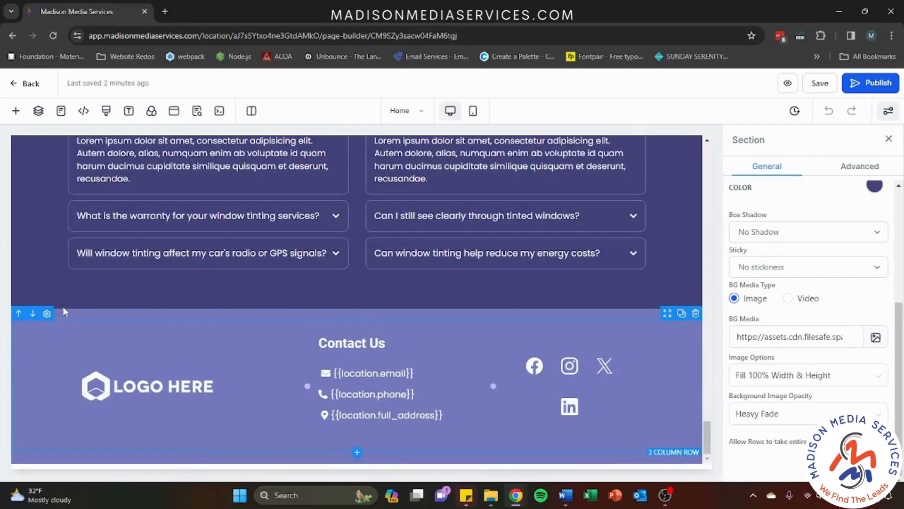
scroll(384, 313, "up", 15)
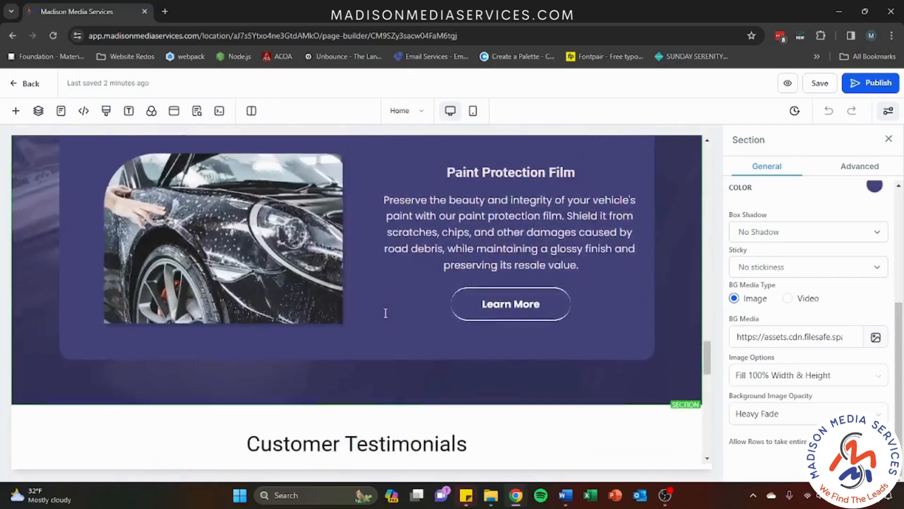
scroll(386, 313, "up", 10)
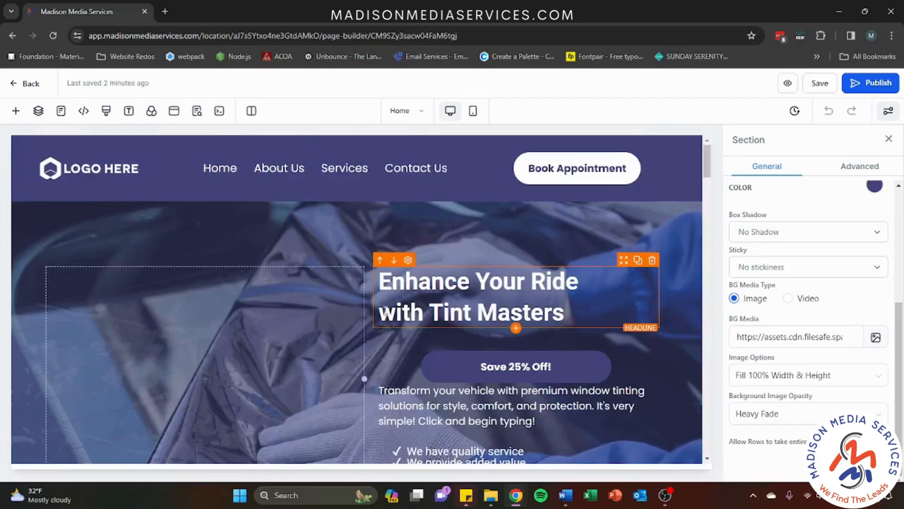